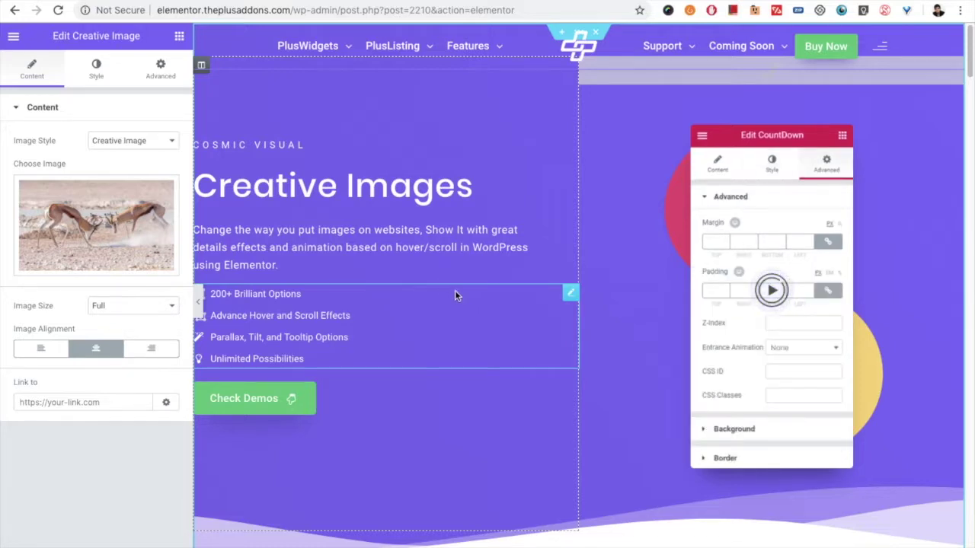
- Scroll the preview down to the Mouse Move Parallax Effect section with the antelope image
scroll(447, 291, "down", 1)
scroll(448, 297, "down", 5)
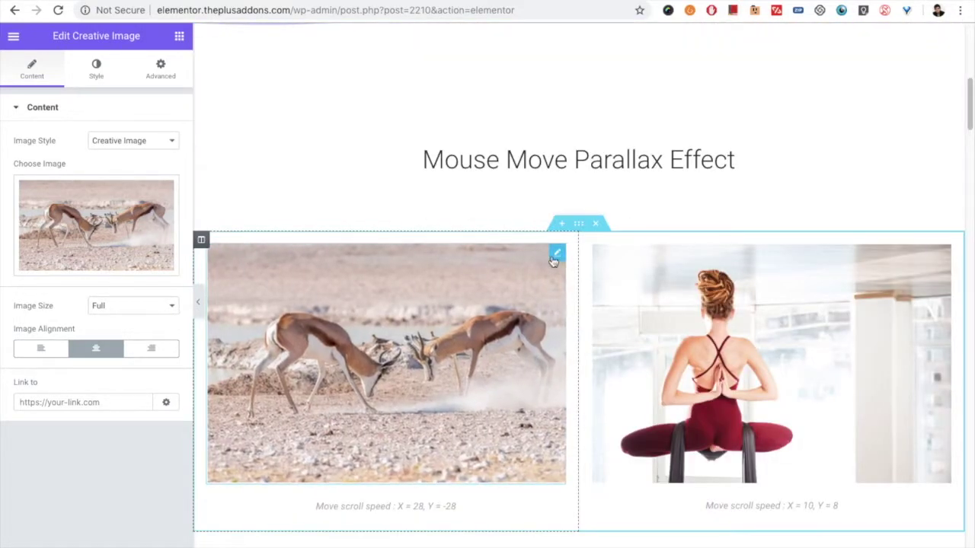
- Keep the antelope image as Creative Image style at Full size and go to its Style settings
left_click(124, 143)
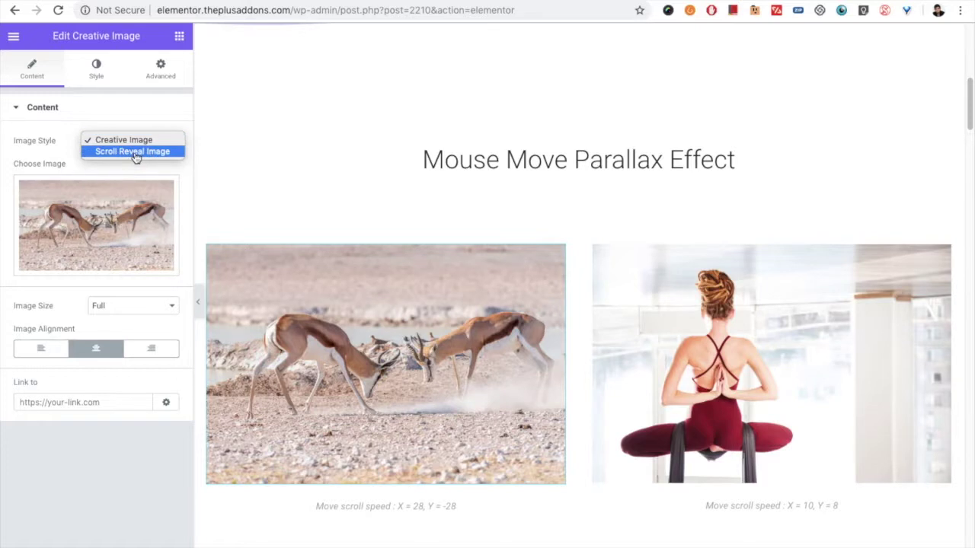
left_click(130, 139)
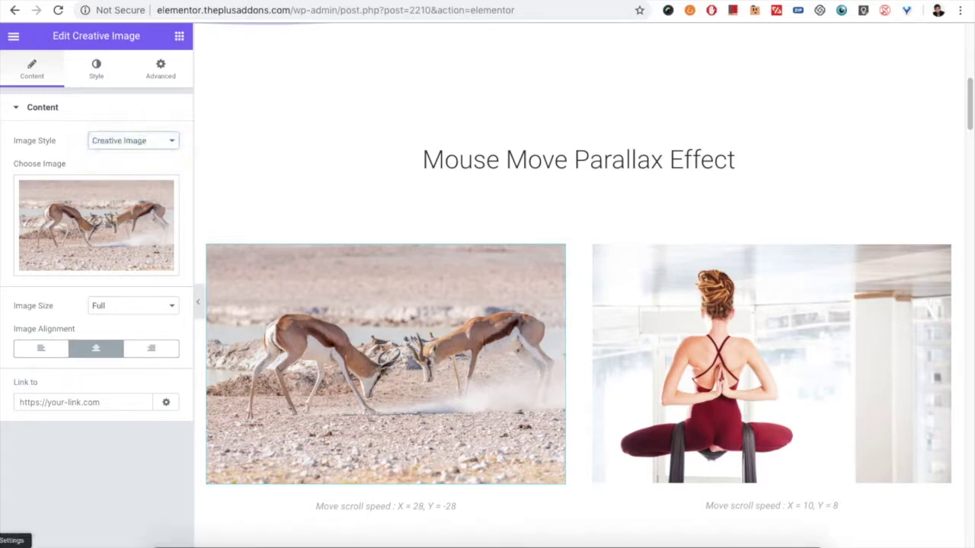
mouse_move(95, 265)
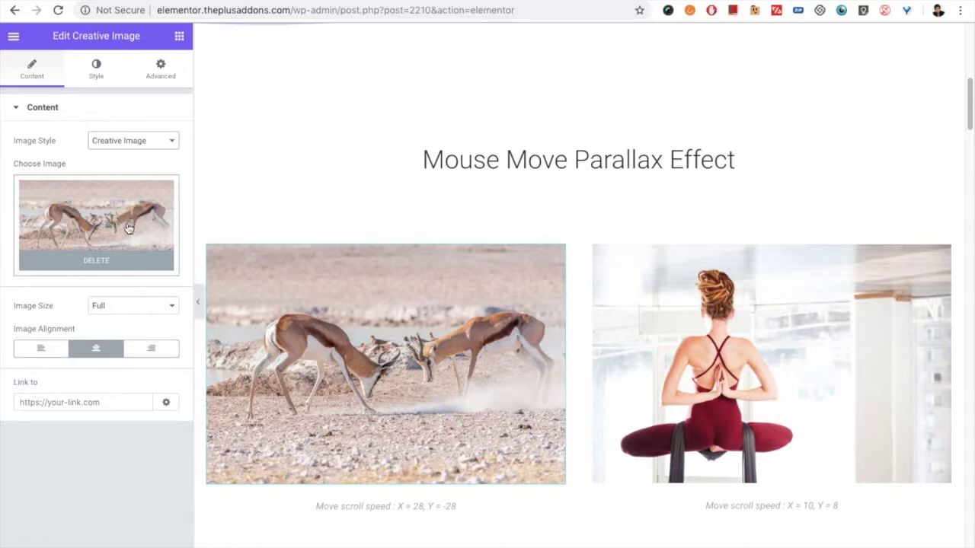
left_click(132, 307)
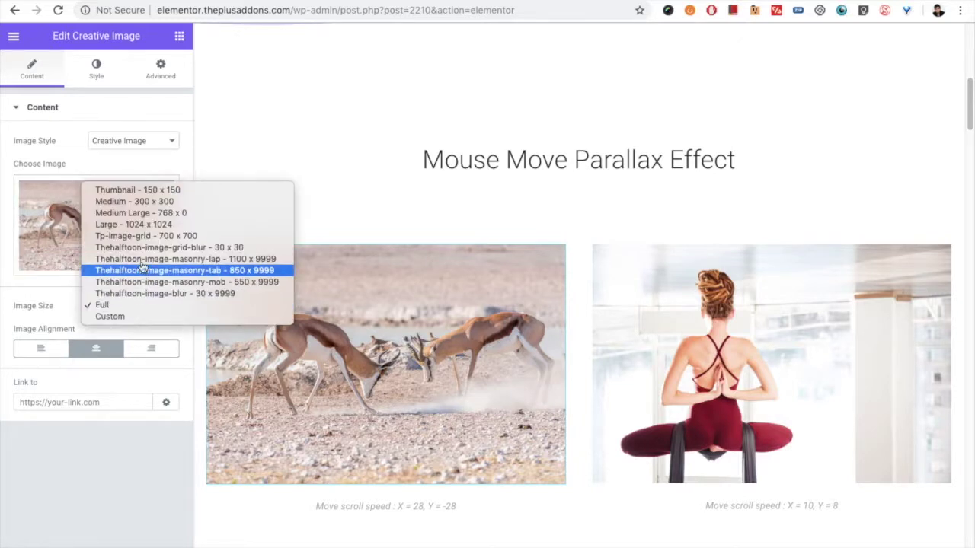
left_click(92, 307)
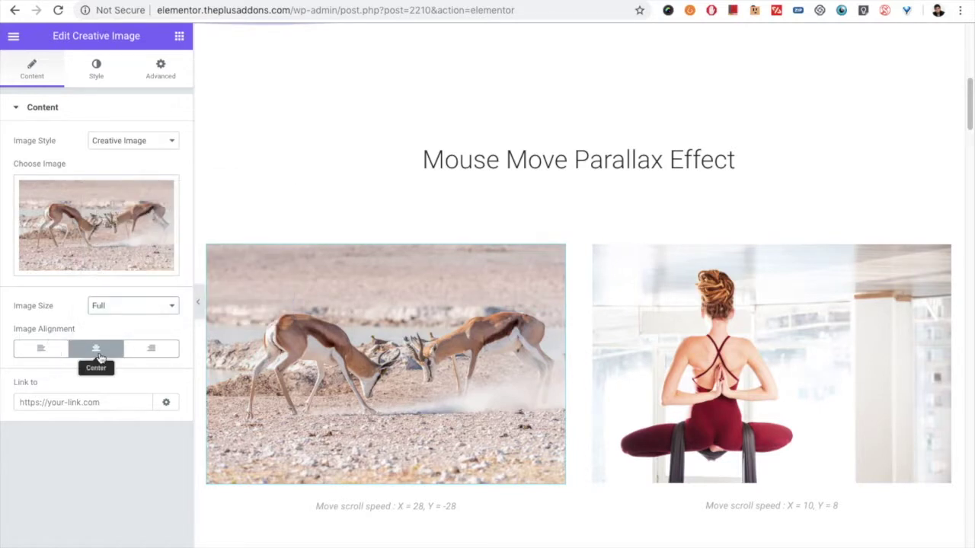
left_click(106, 400)
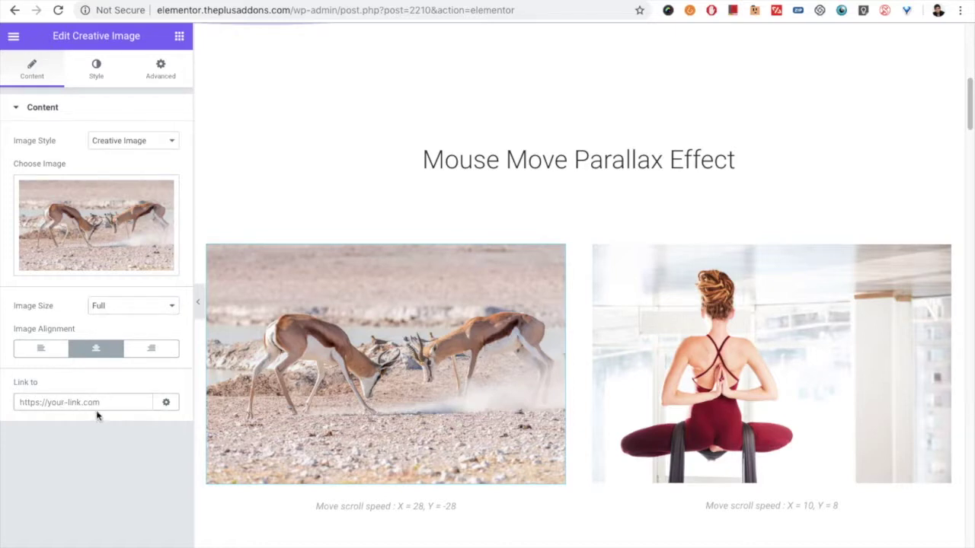
left_click(96, 76)
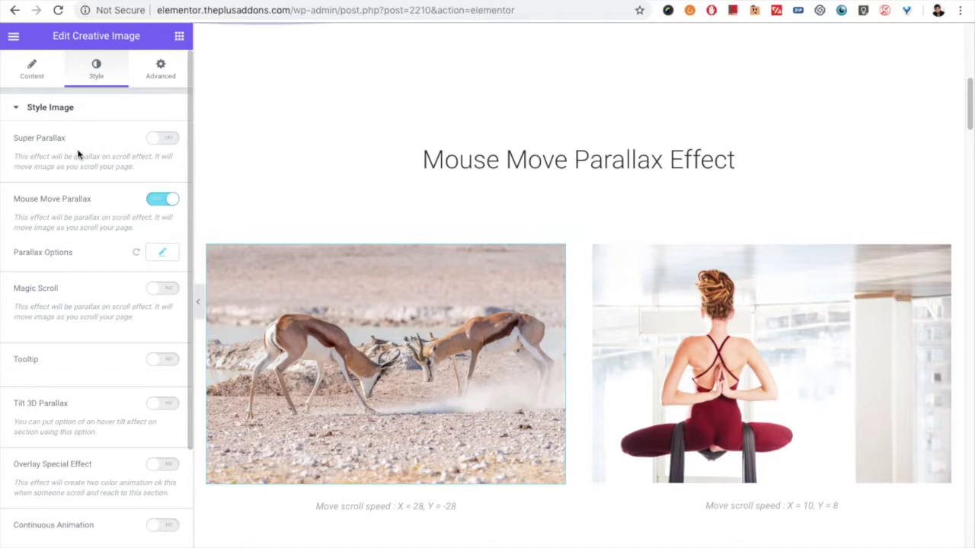
- Enable Super Parallax, scroll the preview to watch the movement, then switch it off again
left_click(163, 138)
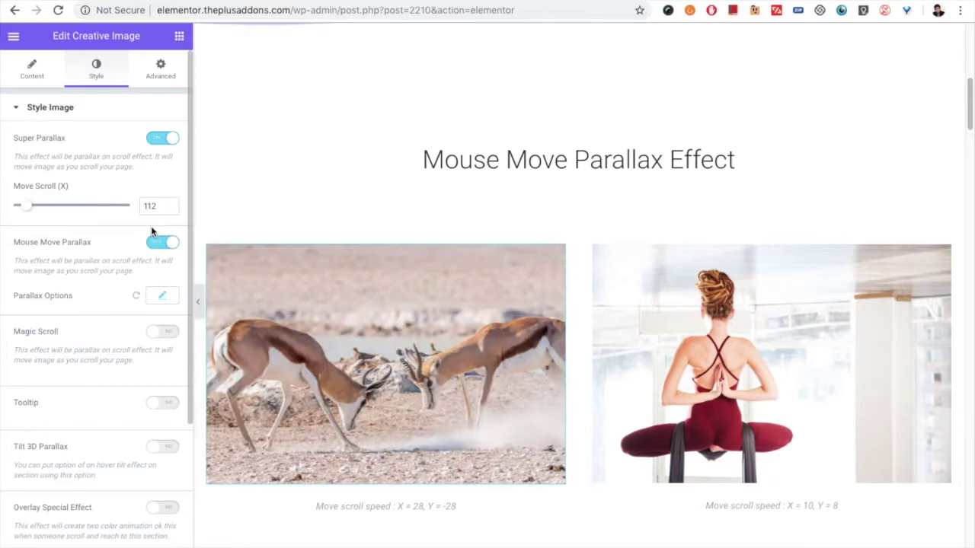
scroll(472, 162, "down", 2)
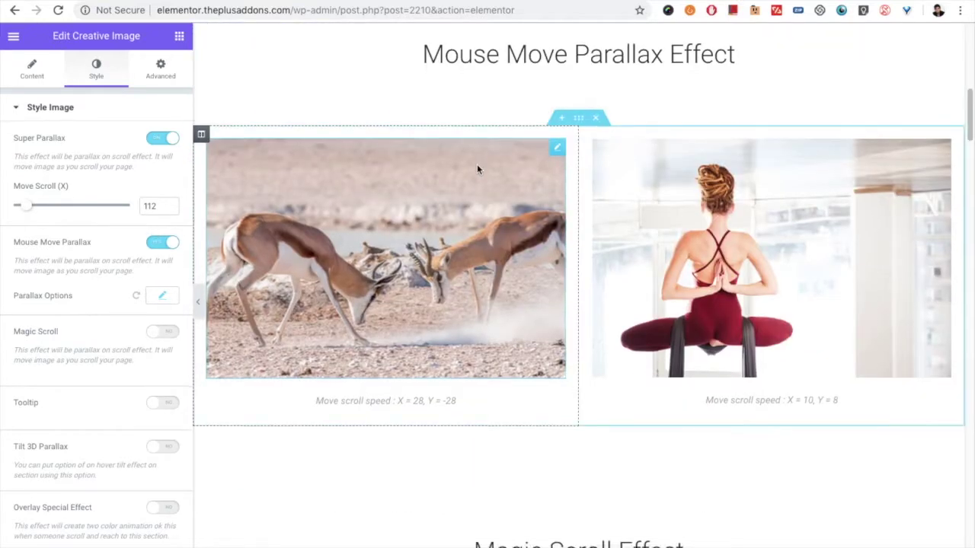
scroll(579, 259, "up", 4)
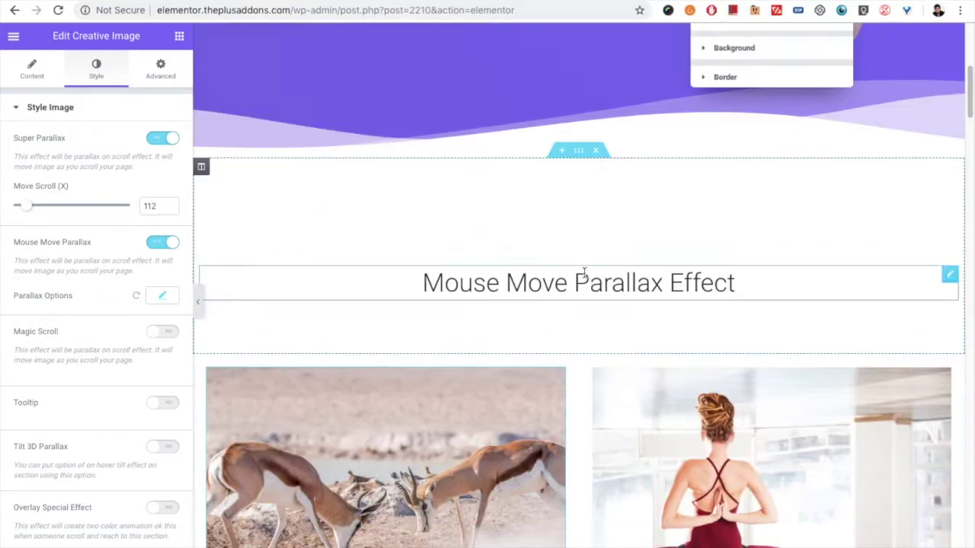
scroll(580, 242, "down", 2)
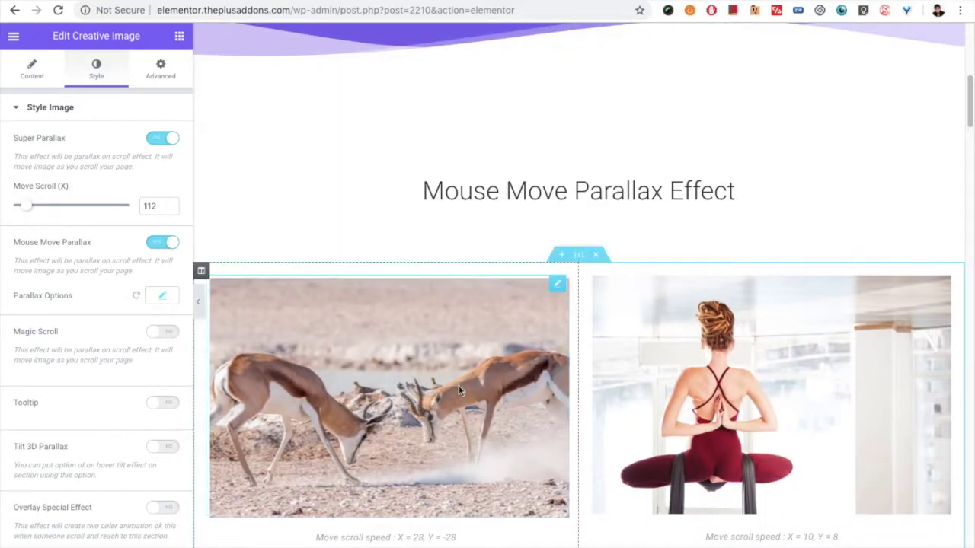
scroll(579, 195, "down", 2)
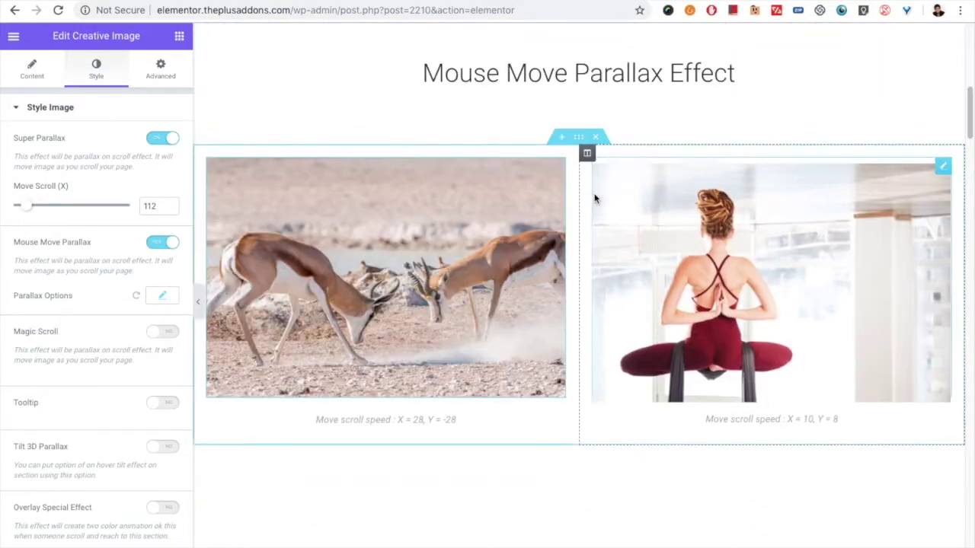
scroll(572, 489, "down", 2)
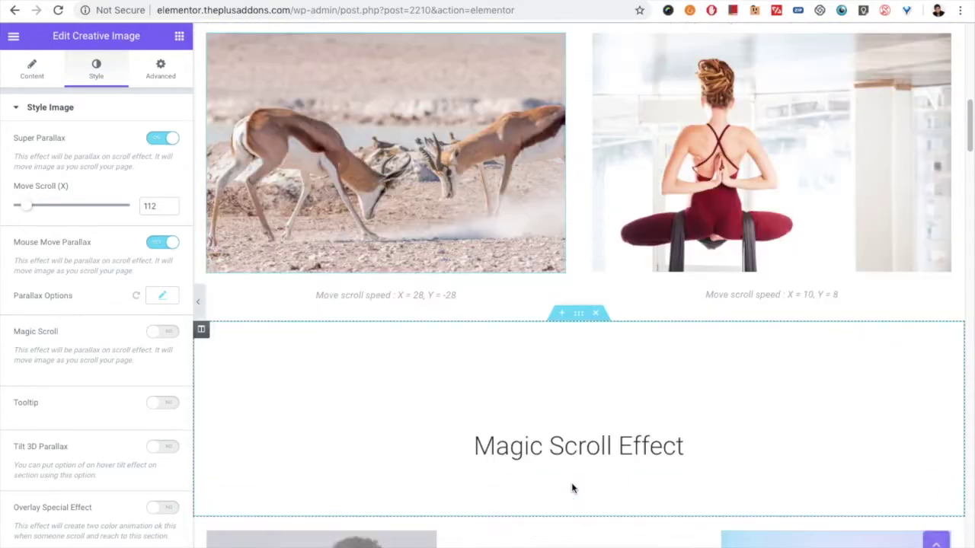
scroll(573, 488, "up", 5)
scroll(575, 457, "down", 5)
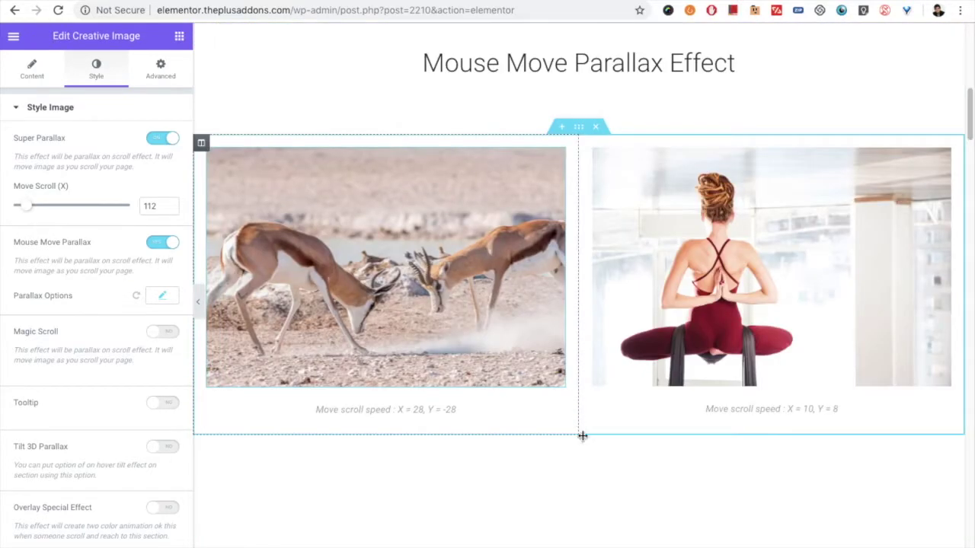
scroll(576, 464, "up", 6)
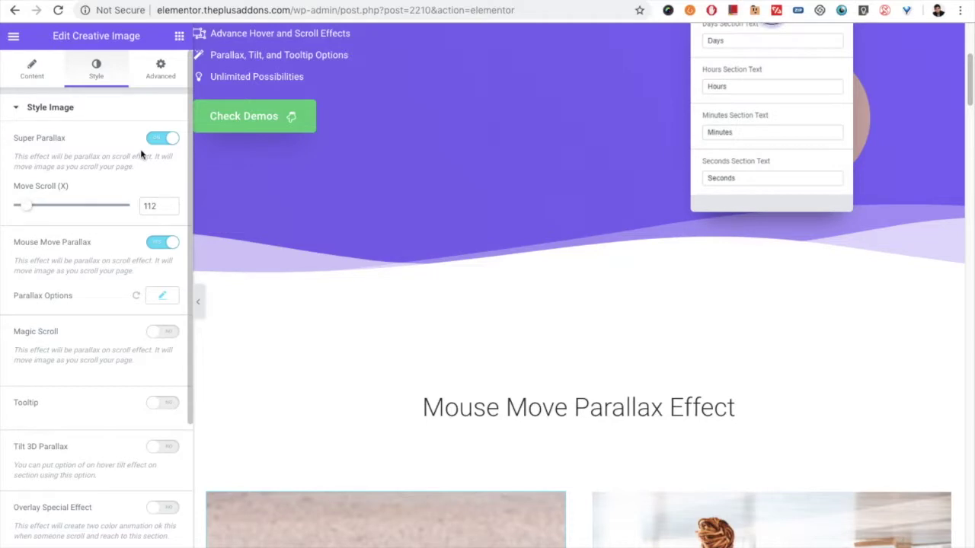
left_click(158, 138)
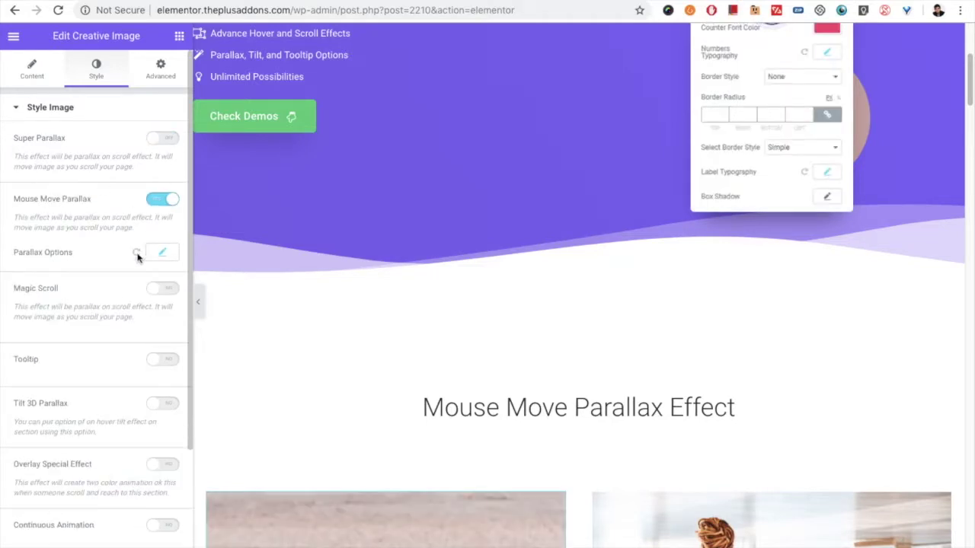
- Check the Mouse Move Parallax values (28 / -28), then switch Mouse Move Parallax off
scroll(102, 281, "down", 1)
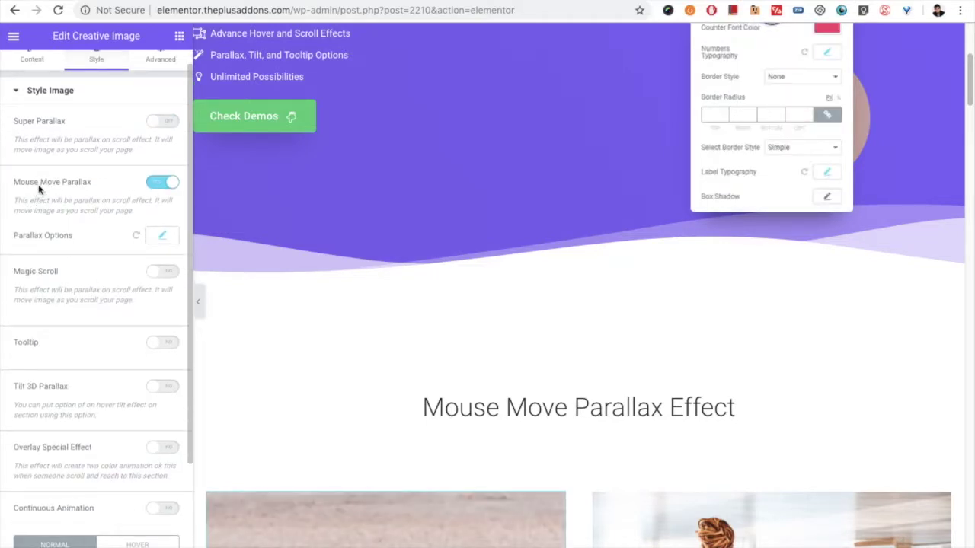
scroll(401, 292, "down", 5)
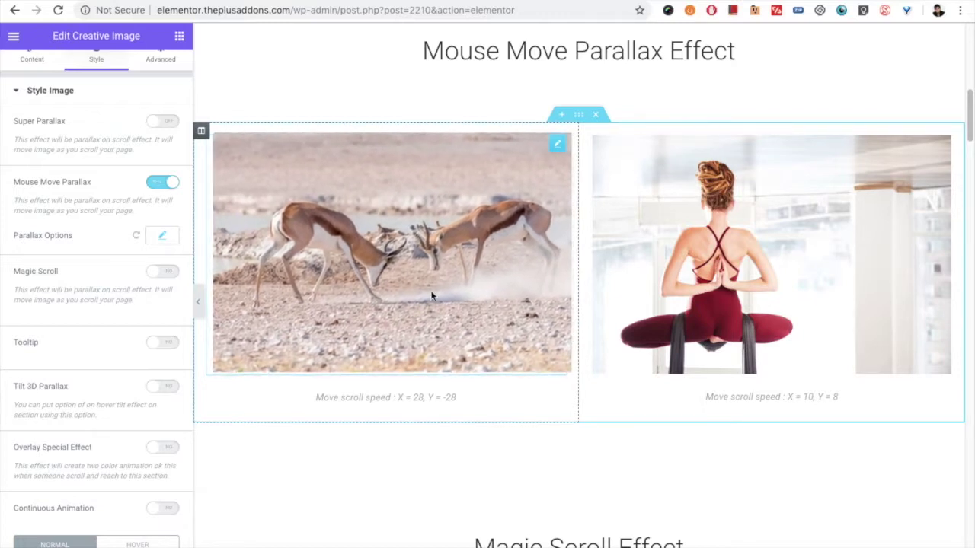
left_click(165, 237)
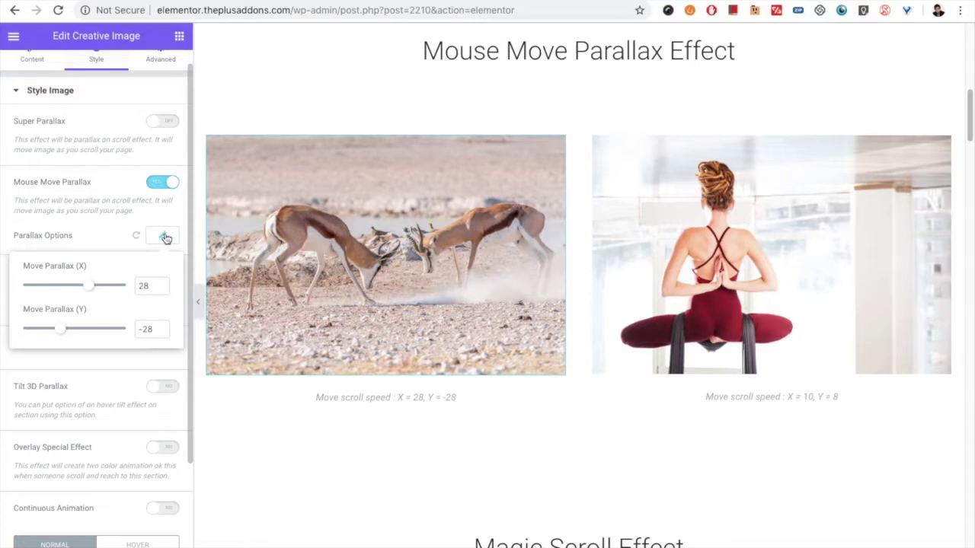
left_click(165, 237)
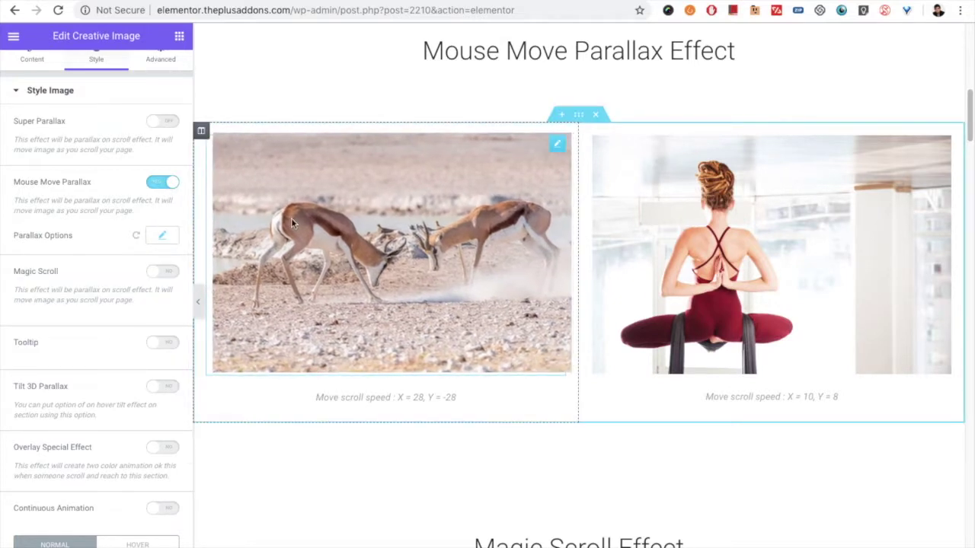
left_click(173, 185)
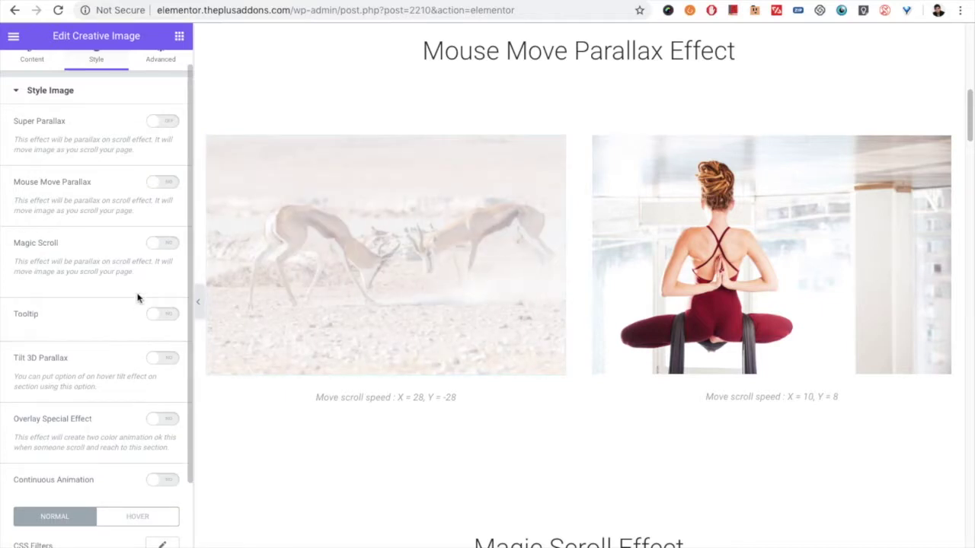
- Enable Magic Scroll and review its offset and duration settings (duration 300)
left_click(162, 244)
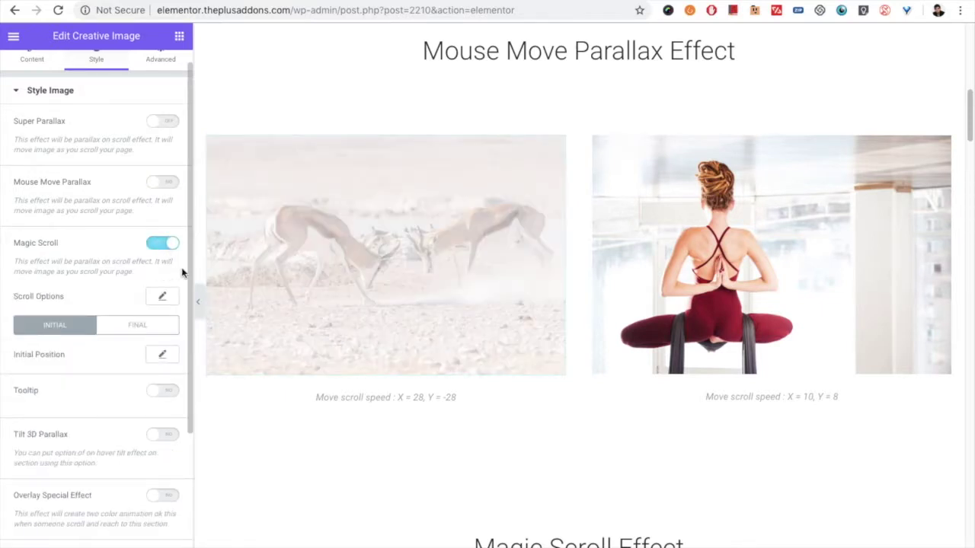
scroll(115, 252, "down", 3)
left_click(152, 197)
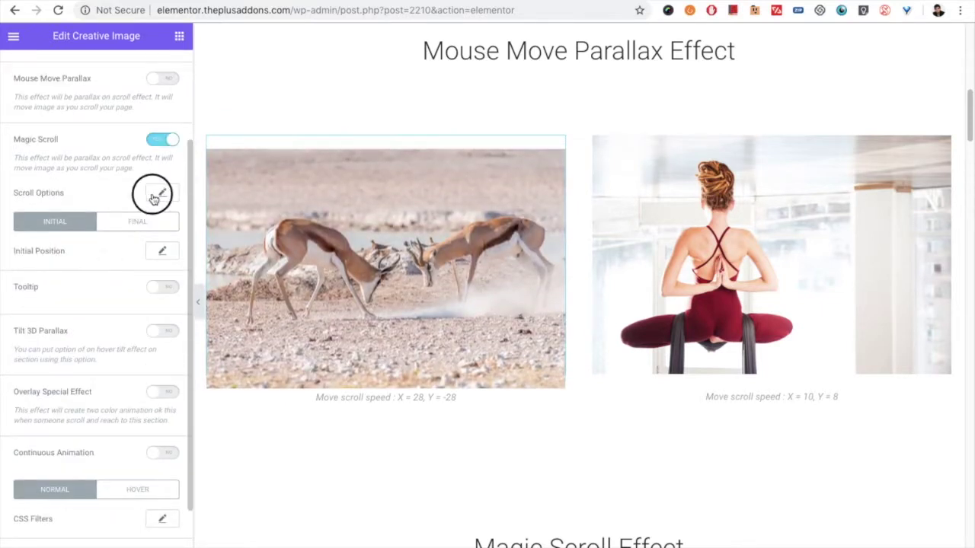
left_click(158, 192)
- Inspect the Magic Scroll initial and final position values, then turn Magic Scroll off
left_click(159, 252)
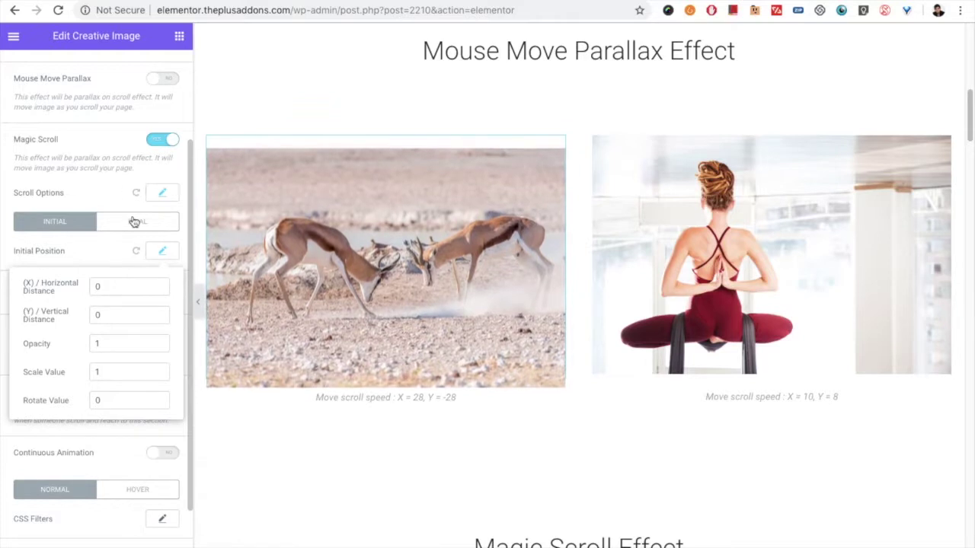
left_click(136, 223)
left_click(163, 252)
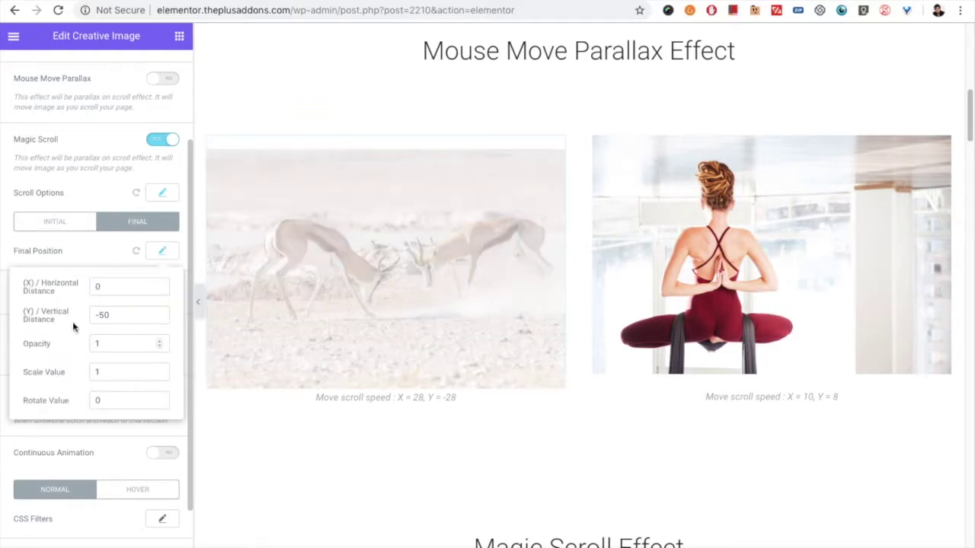
left_click(161, 254)
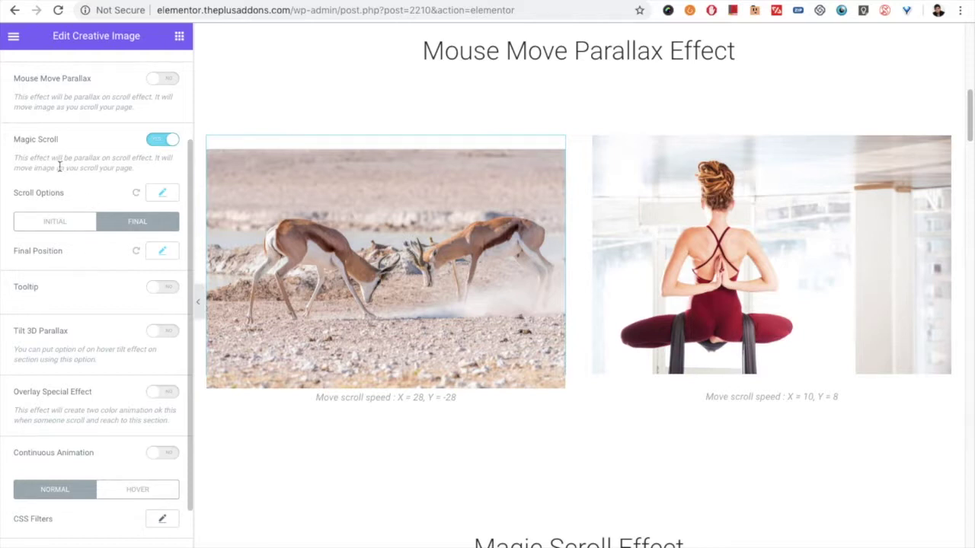
scroll(62, 175, "down", 1)
left_click(158, 119)
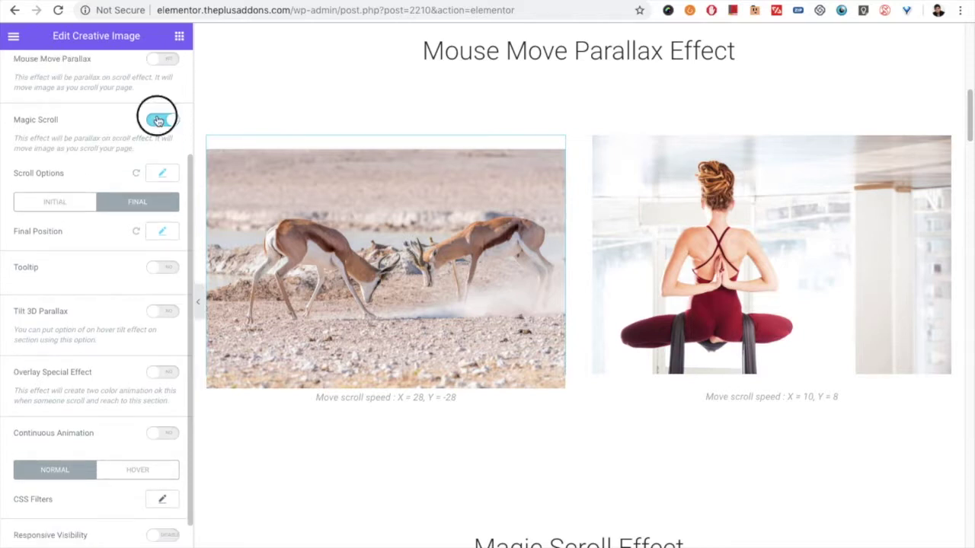
- Enable the tooltip and, after trying Content WYSIWYG, keep Content Text as its content type
left_click(156, 233)
scroll(98, 239, "down", 1)
scroll(92, 286, "down", 1)
left_click(106, 237)
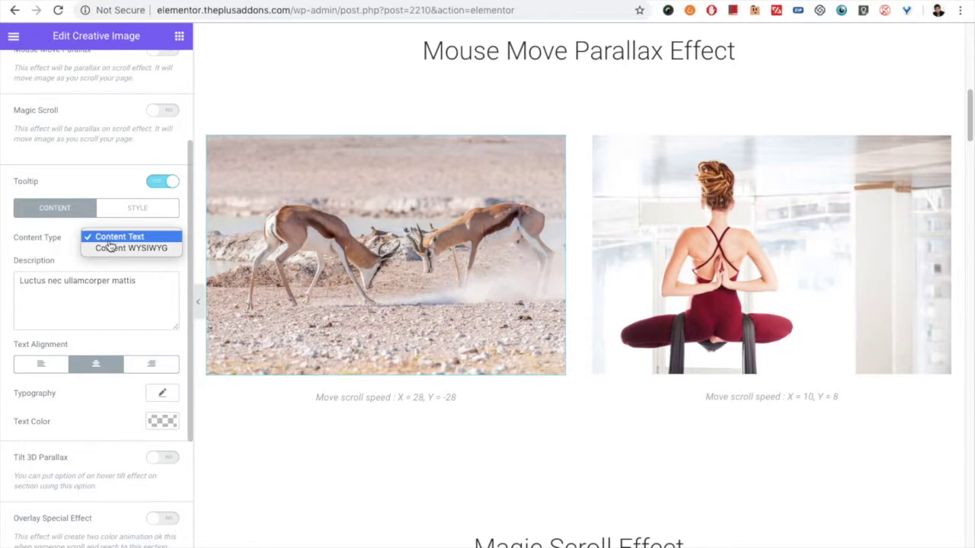
left_click(112, 239)
left_click(118, 241)
left_click(126, 255)
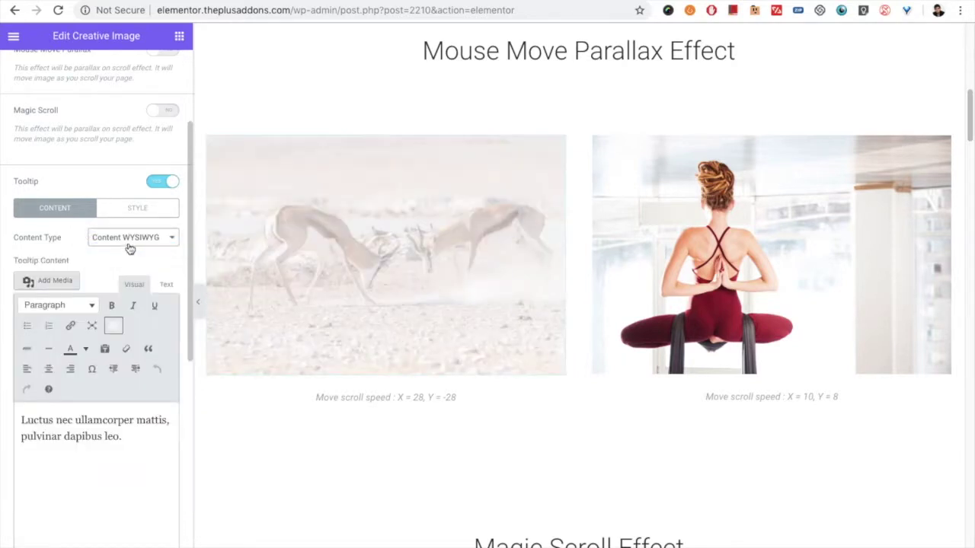
left_click(129, 239)
left_click(114, 221)
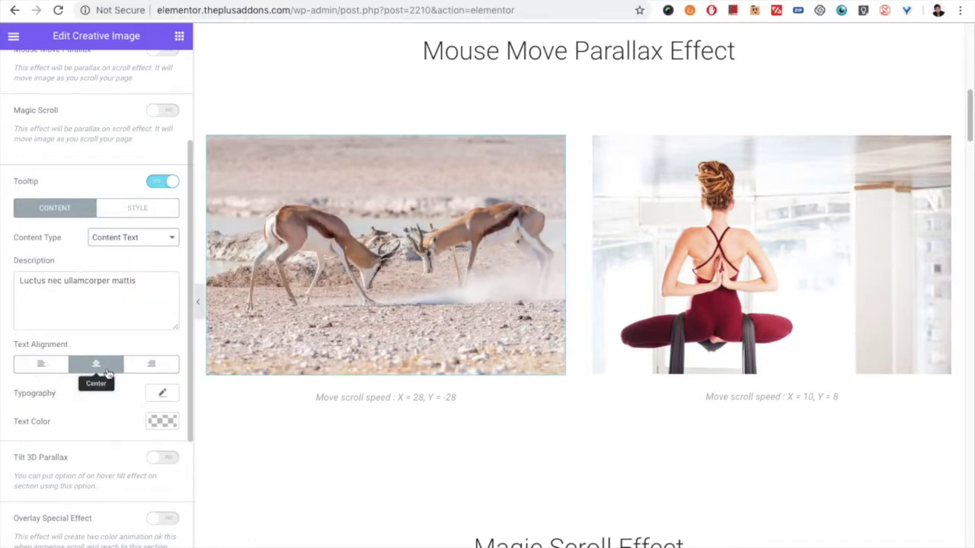
- Review the tooltip text typography settings and bring up the tooltip's style settings
left_click(160, 394)
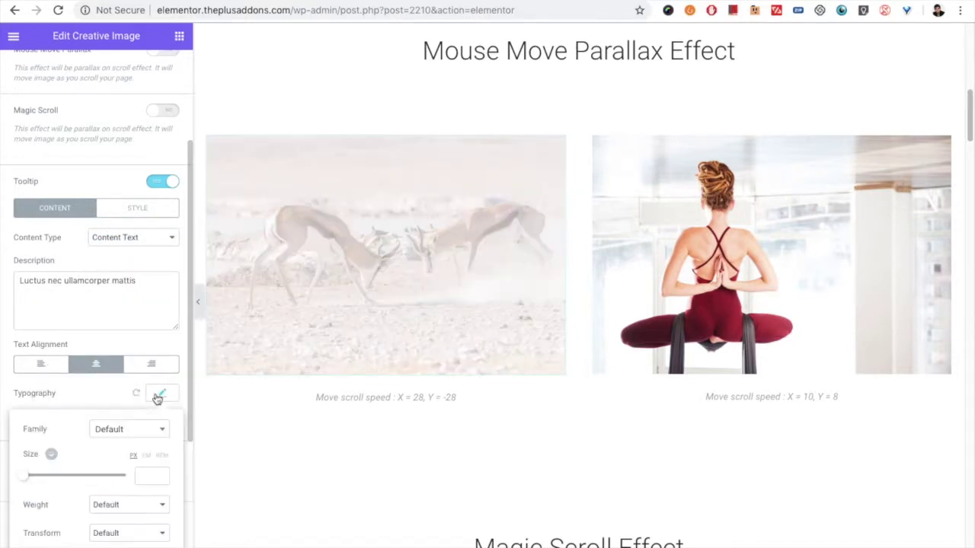
scroll(87, 473, "down", 3)
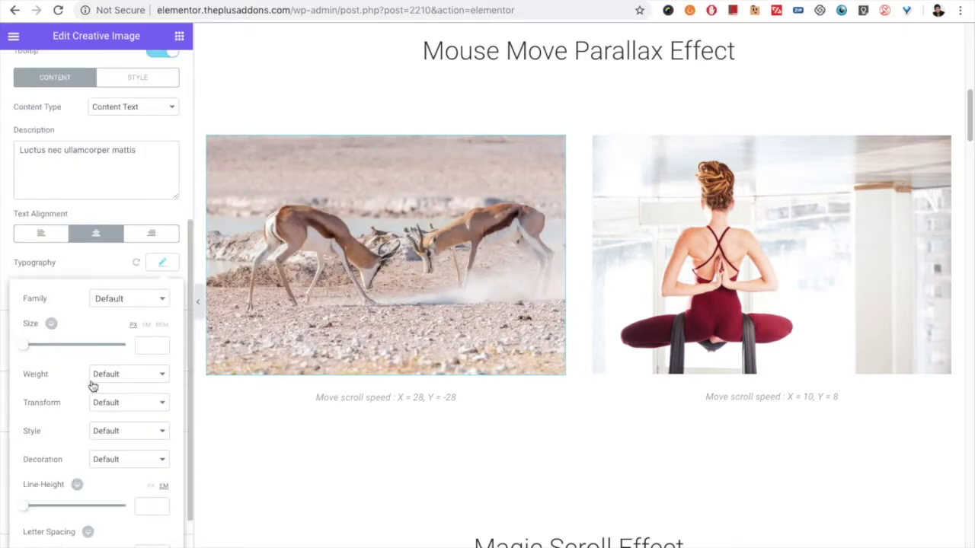
left_click(161, 266)
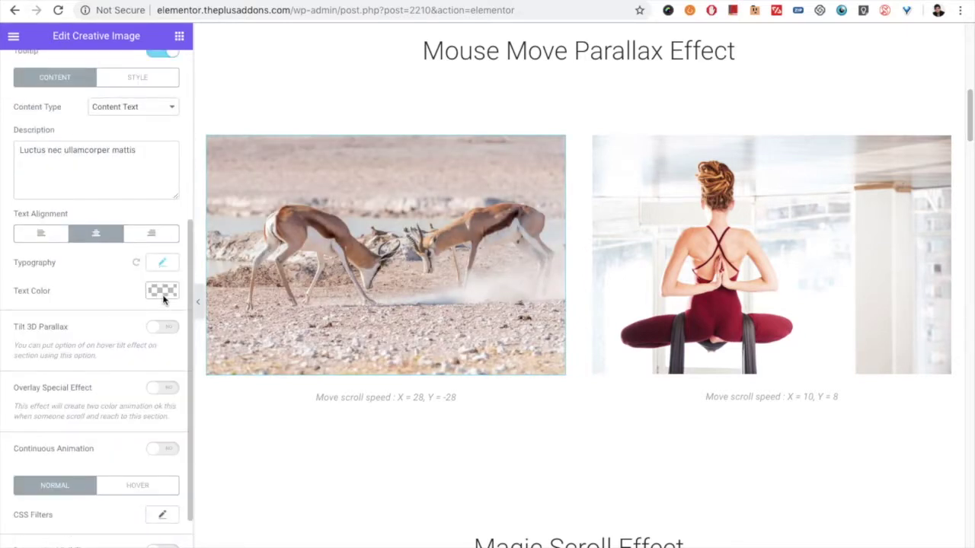
scroll(84, 275, "up", 3)
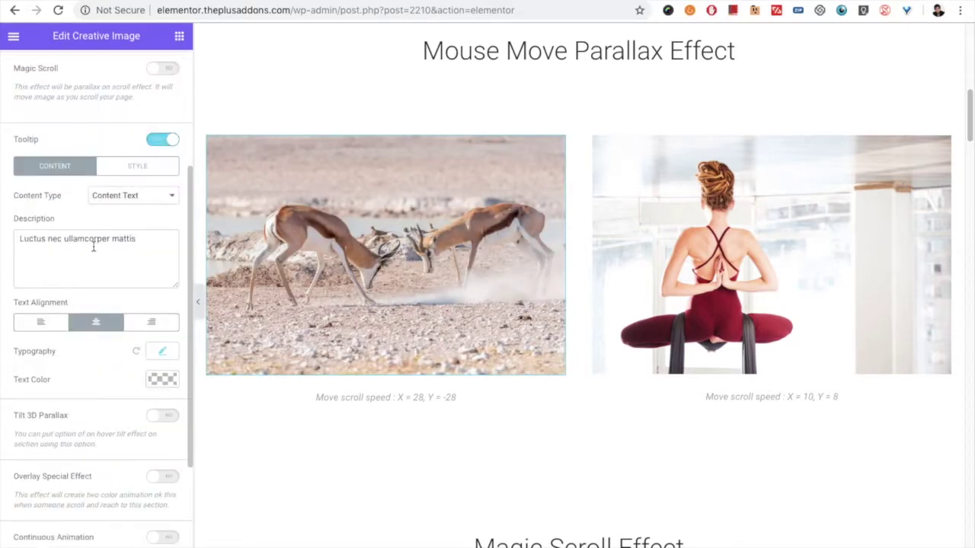
left_click(116, 169)
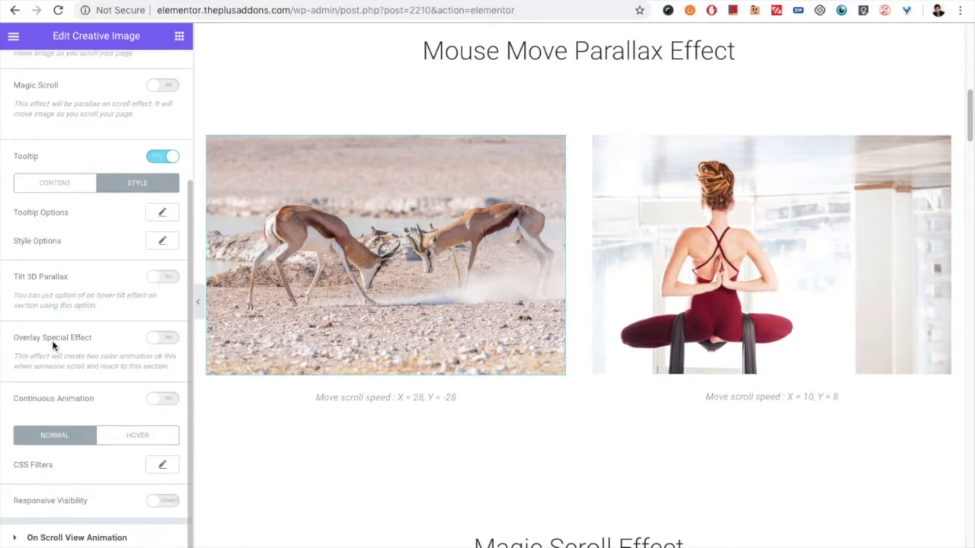
- Review the tooltip position, theme and trigger options, then its padding, border and shadow options
left_click(162, 212)
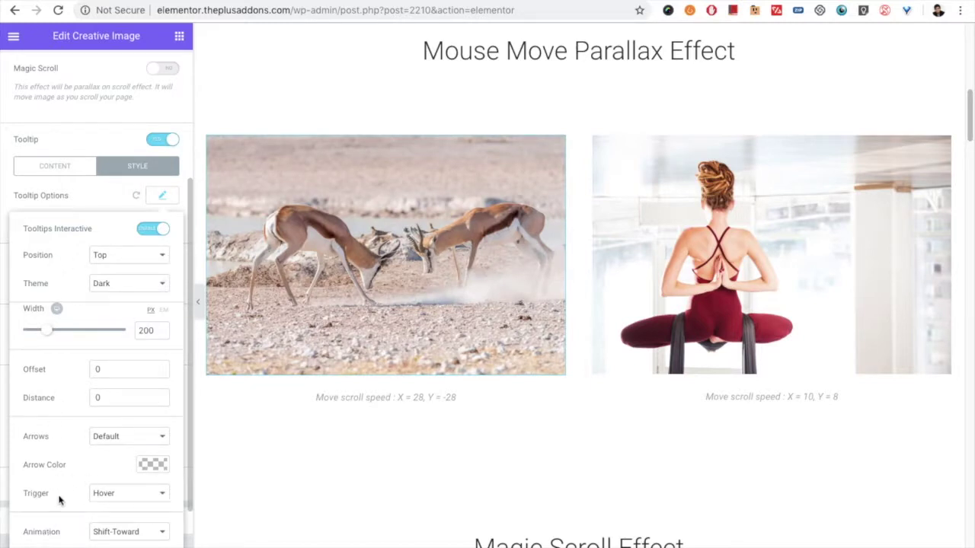
left_click(162, 198)
left_click(160, 228)
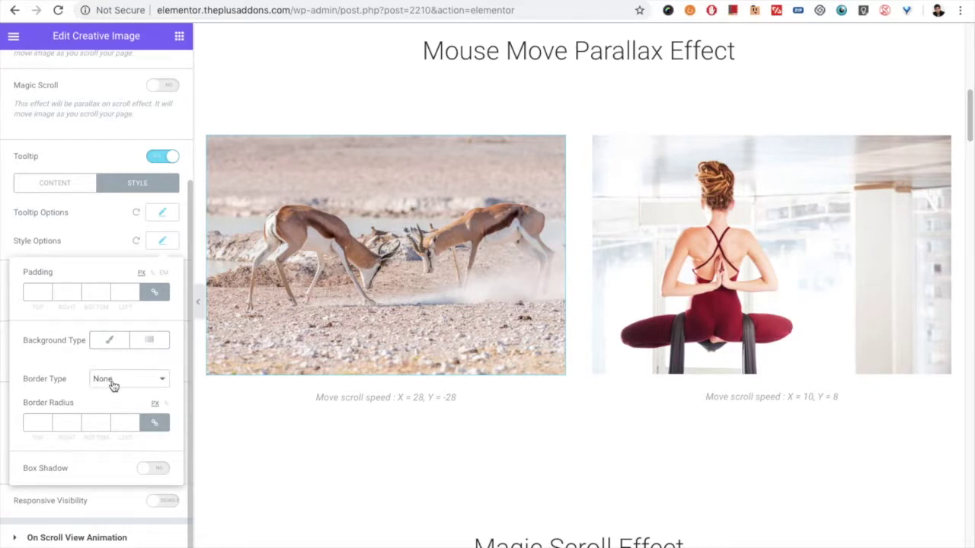
- Add and remove a tooltip box shadow, then switch the tooltip off
left_click(158, 468)
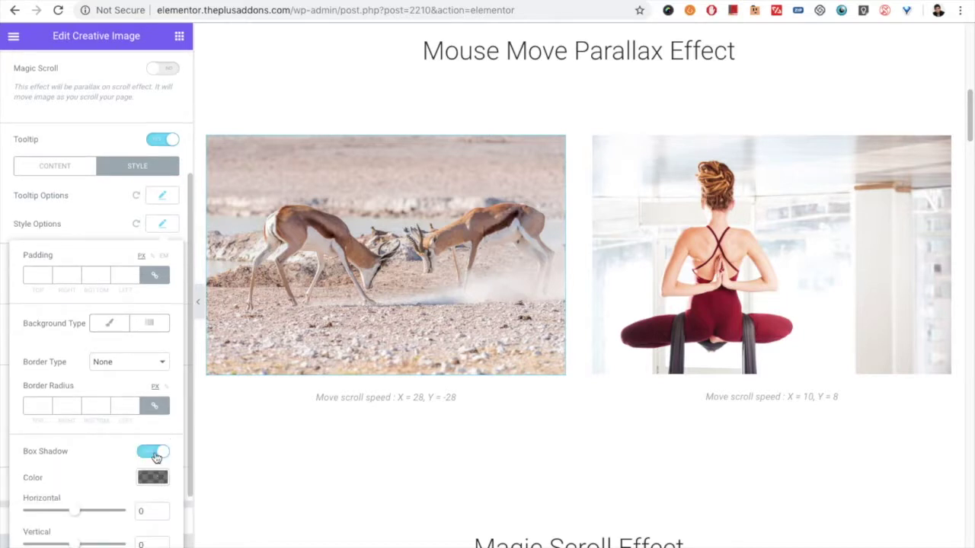
left_click(156, 454)
left_click(163, 242)
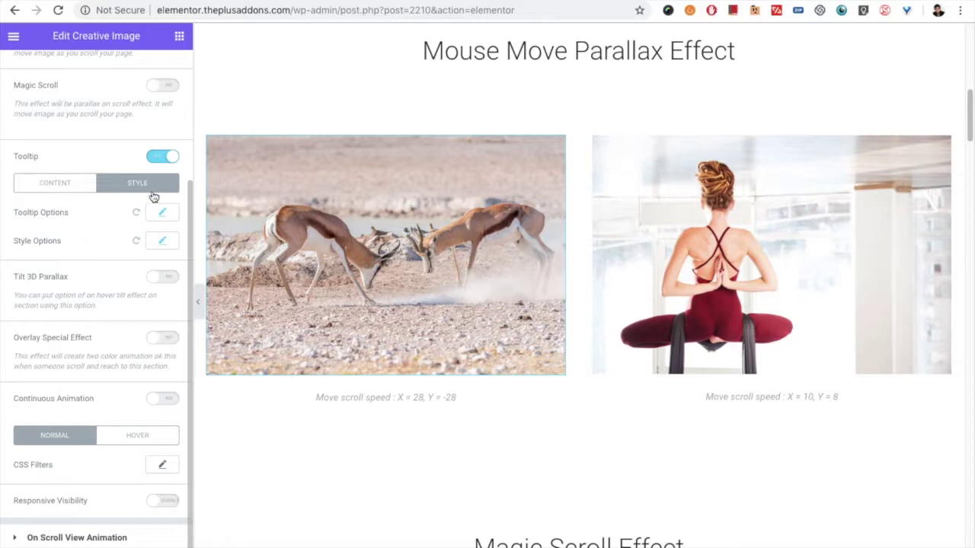
left_click(166, 156)
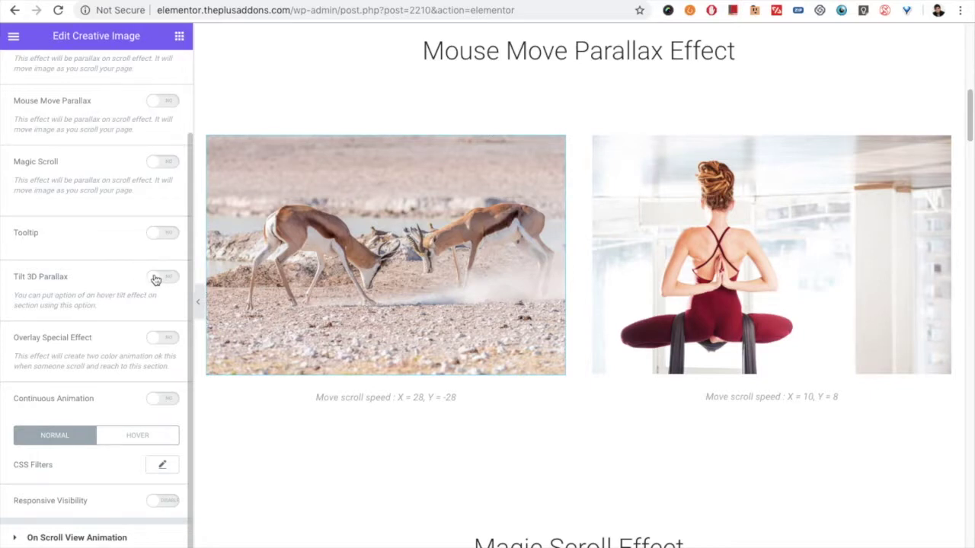
left_click(155, 281)
scroll(159, 339, "down", 1)
left_click(160, 302)
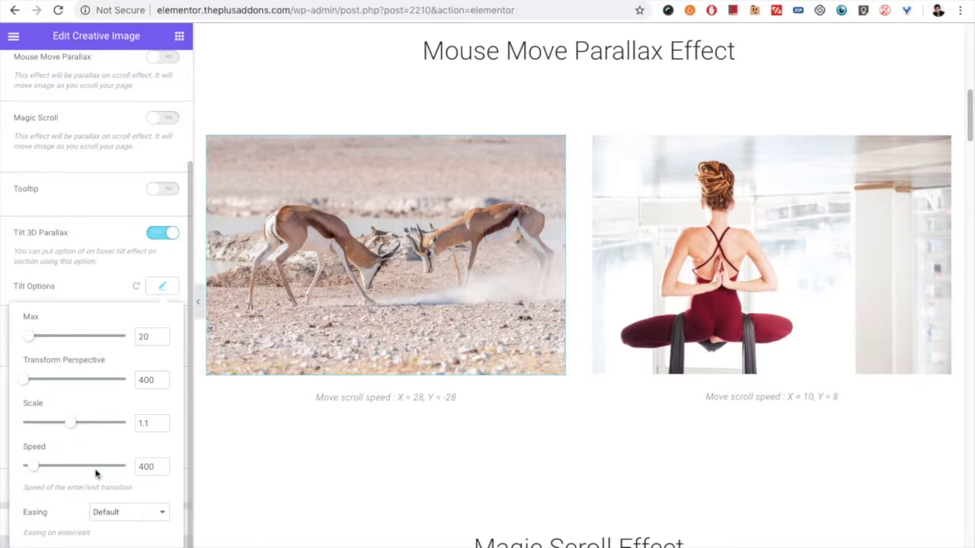
left_click(162, 288)
scroll(488, 400, "down", 12)
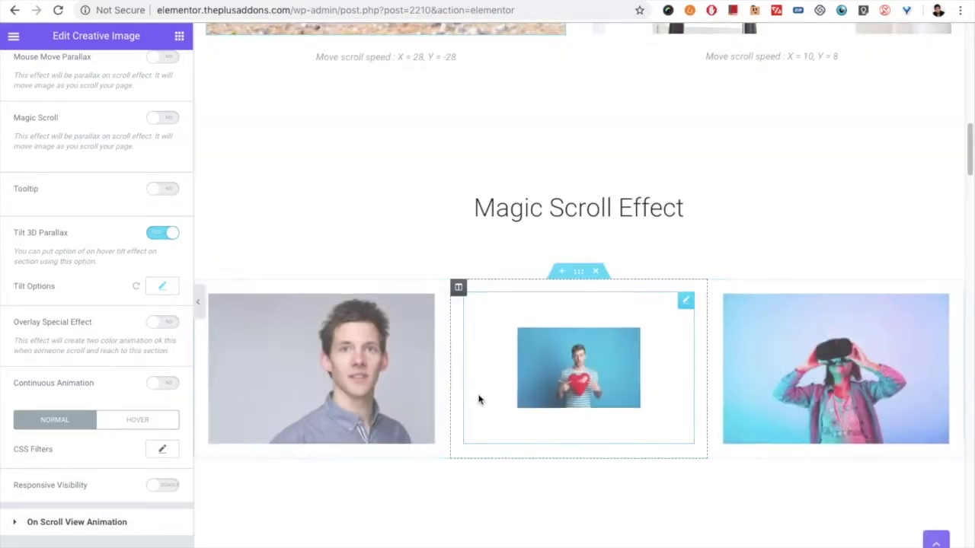
scroll(481, 403, "down", 2)
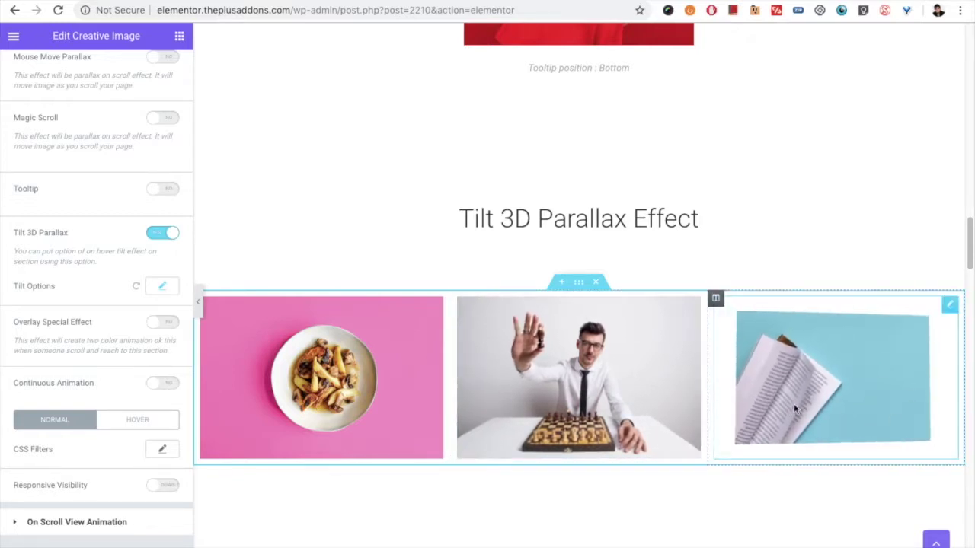
left_click(160, 290)
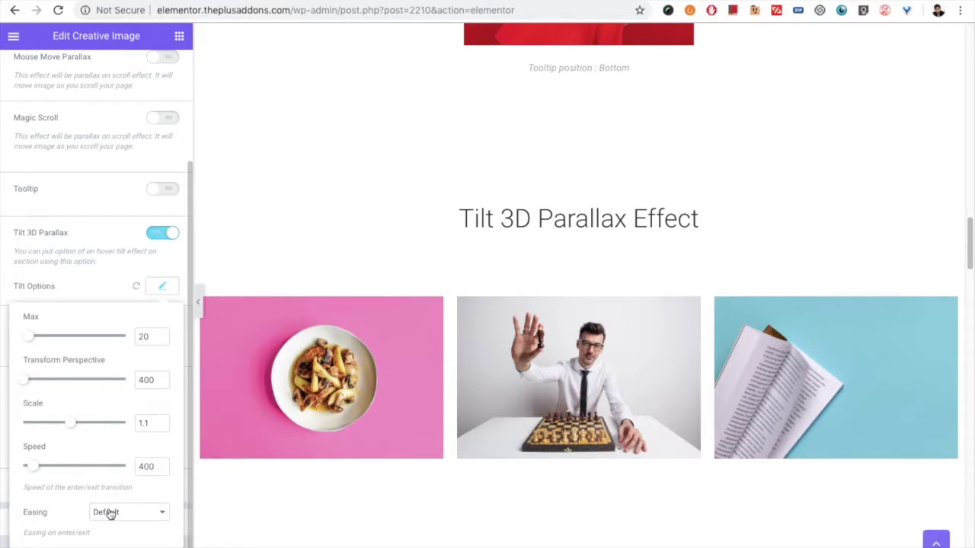
left_click(163, 290)
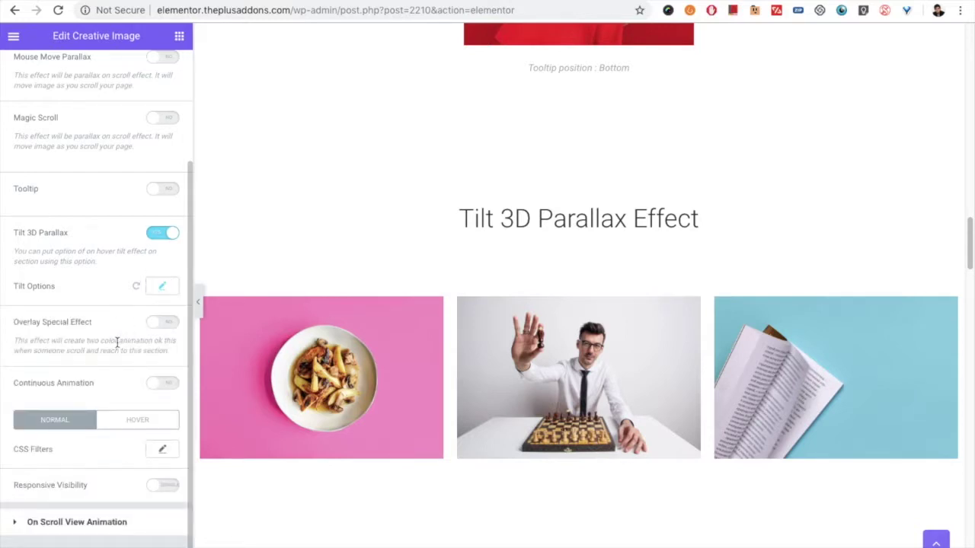
left_click(170, 237)
scroll(389, 278, "up", 15)
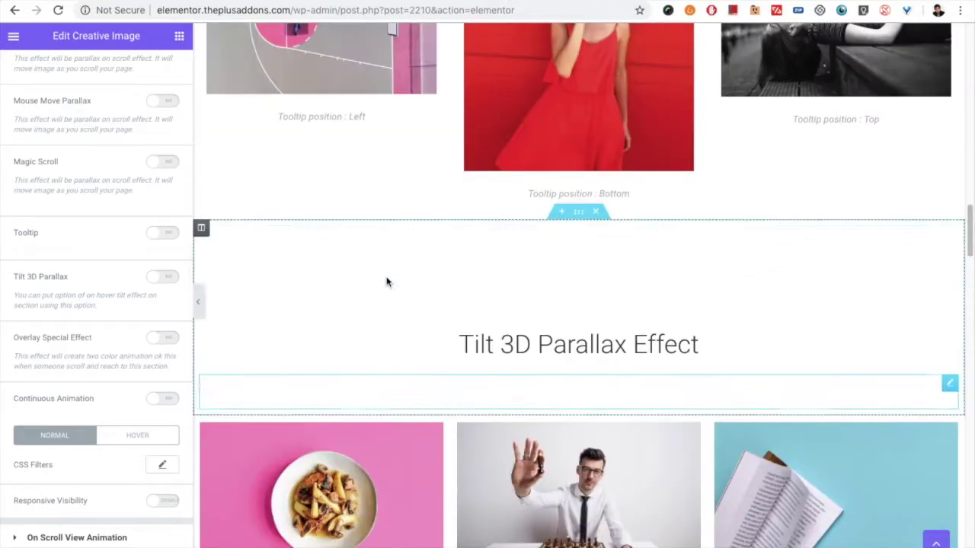
scroll(389, 278, "down", 10)
scroll(389, 278, "up", 15)
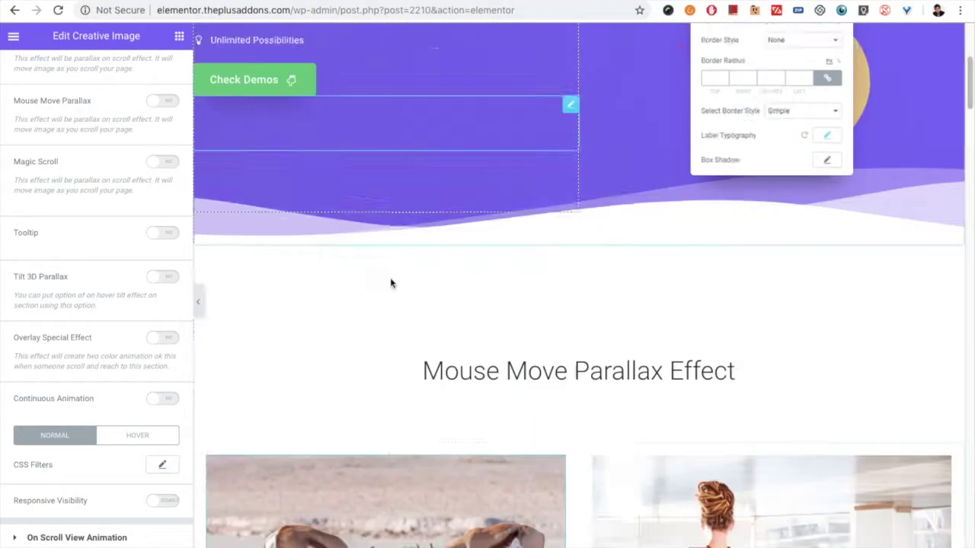
scroll(390, 277, "down", 3)
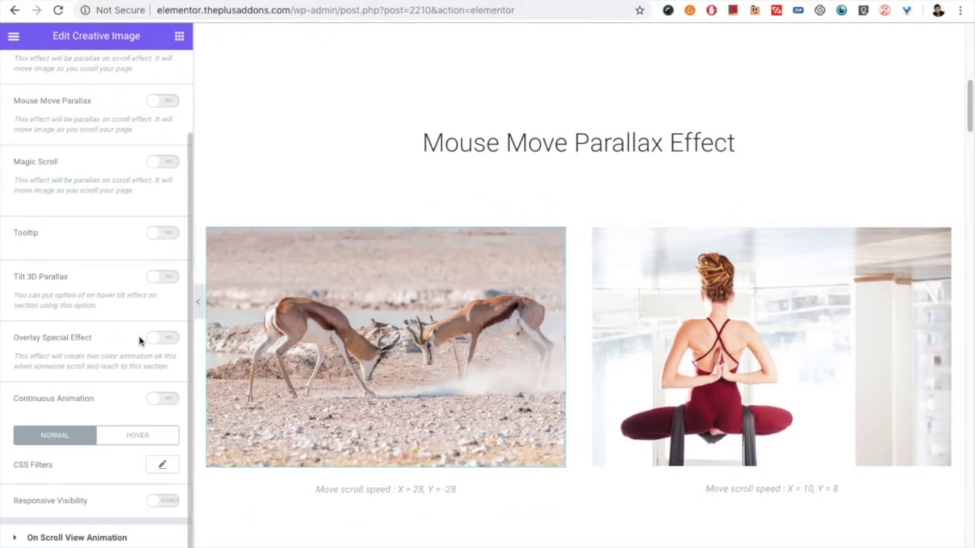
left_click(156, 342)
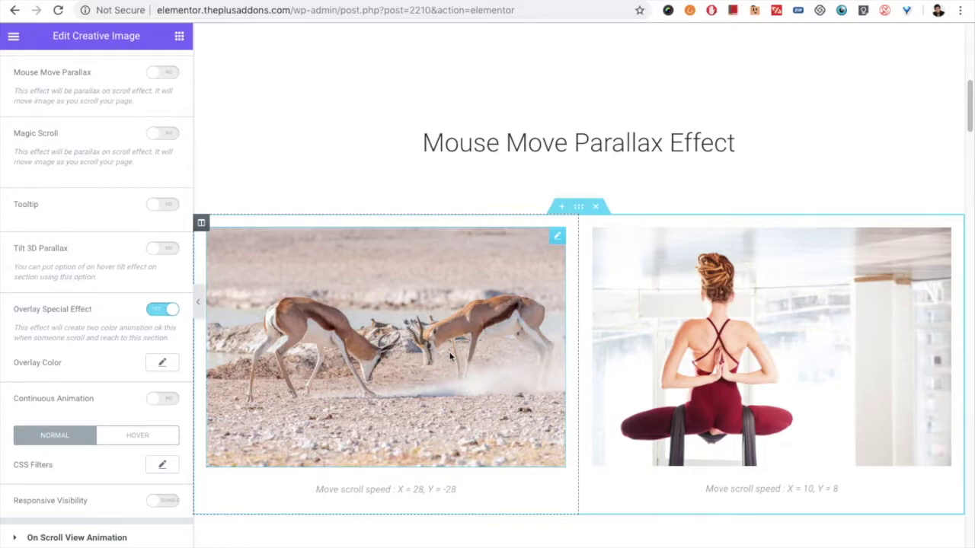
- Switch Overlay Special Effect off and turn Continuous Animation on for the antelope image
scroll(450, 352, "up", 8)
scroll(449, 352, "down", 6)
scroll(449, 359, "down", 1)
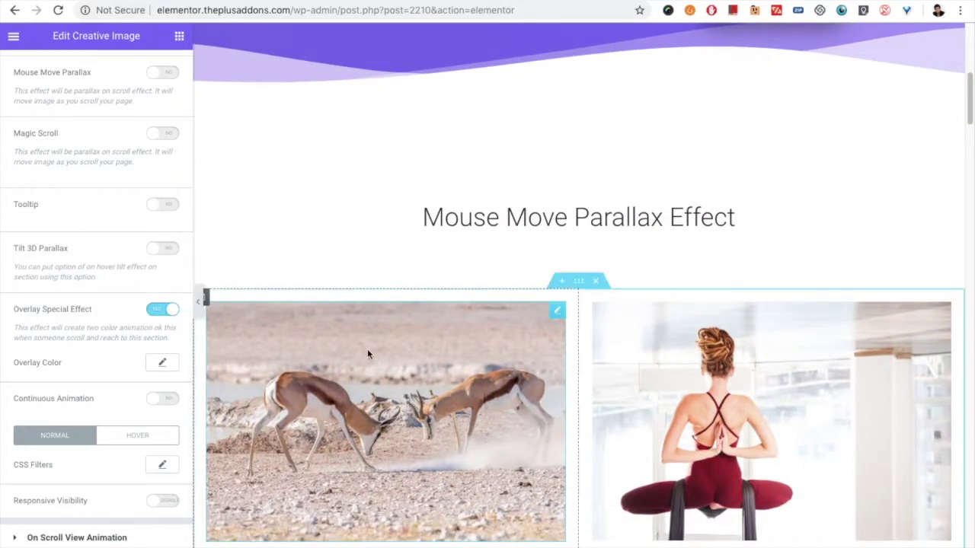
left_click(158, 314)
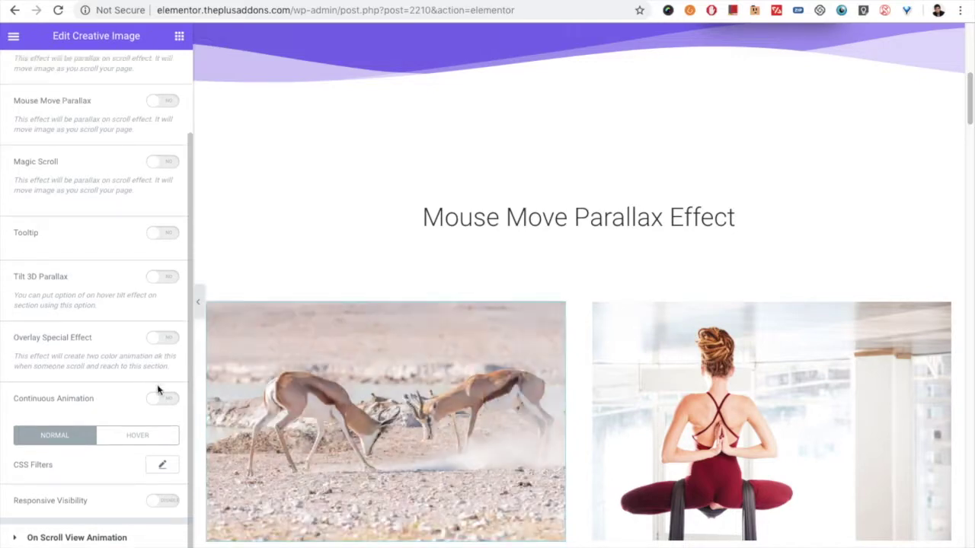
left_click(164, 398)
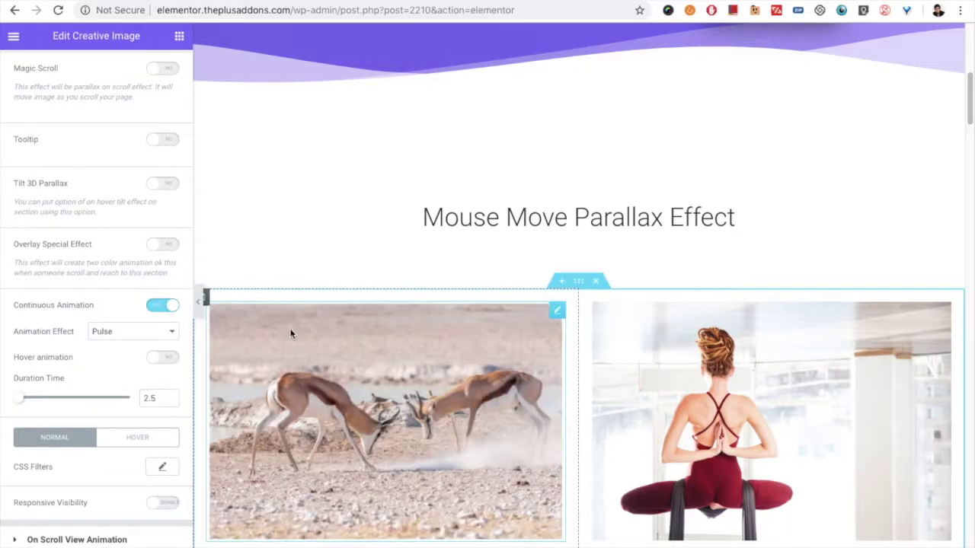
- Keep Pulse as the animation effect with 2.5 duration, trying hover-only animation on then off
scroll(343, 358, "down", 1)
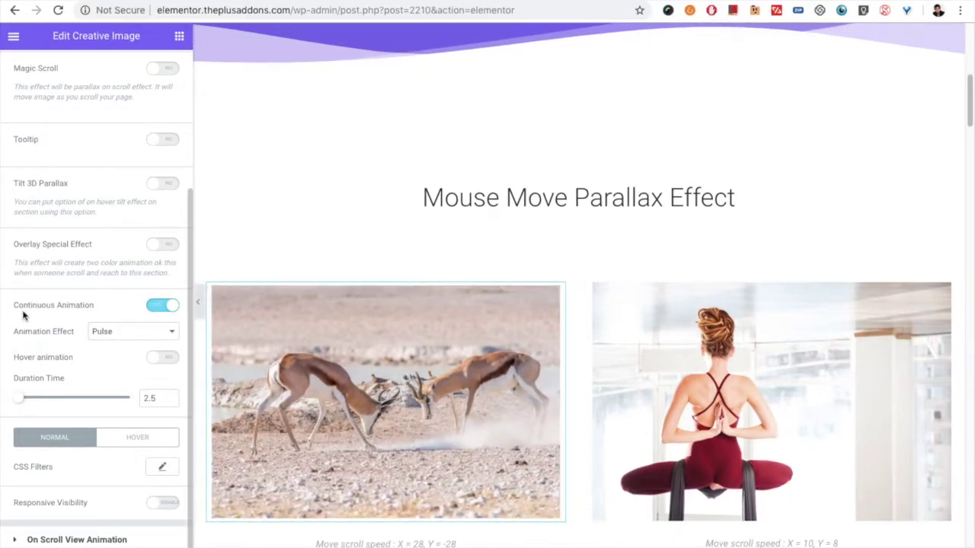
left_click(99, 331)
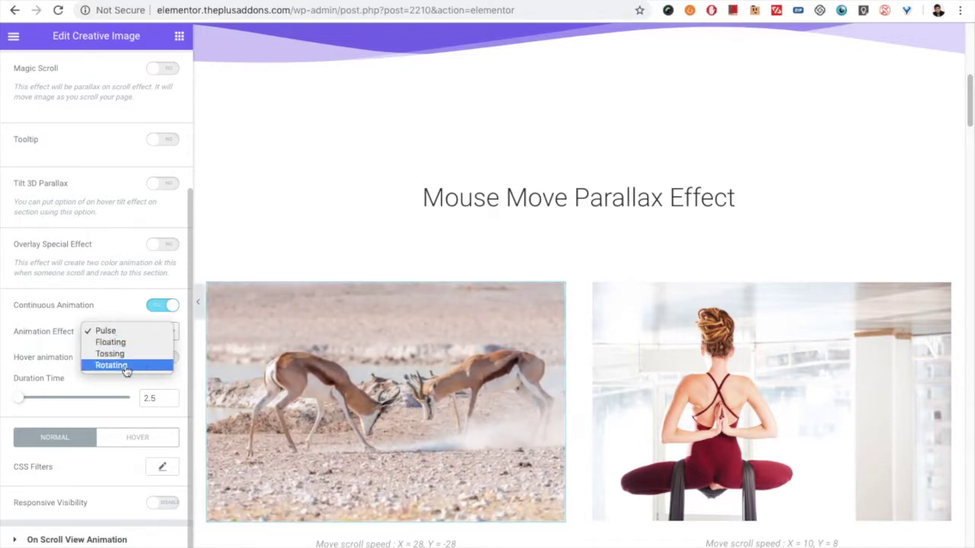
key("Up")
key("Up")
key("Up")
key("Return")
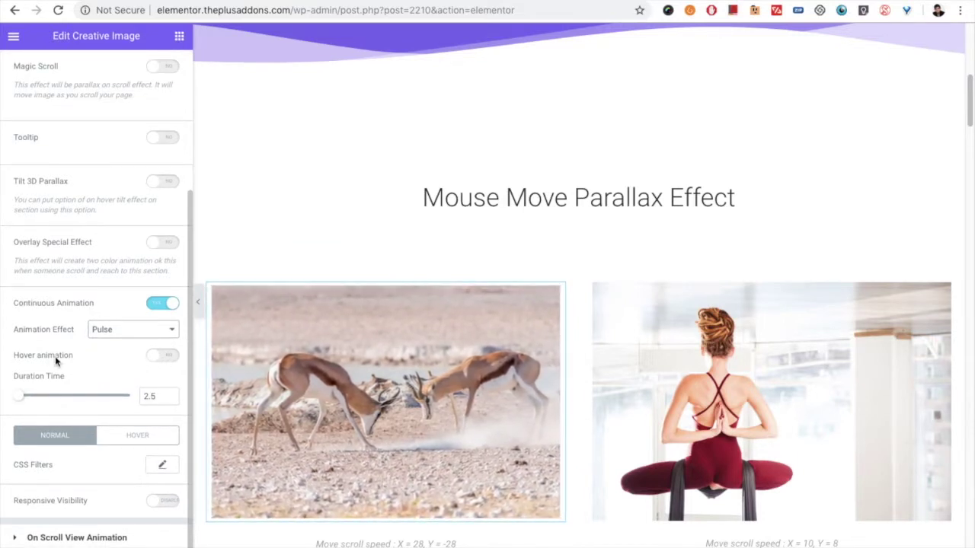
left_click(157, 358)
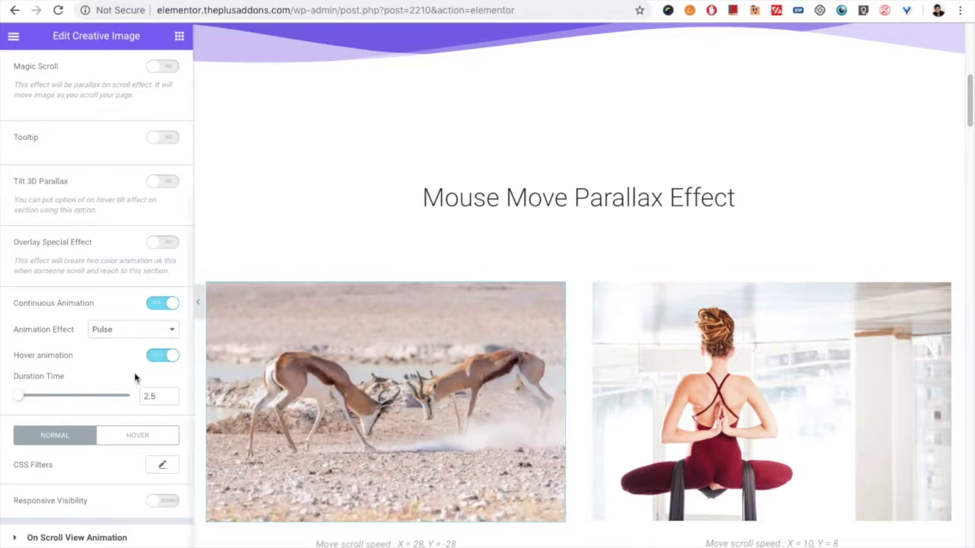
left_click(159, 356)
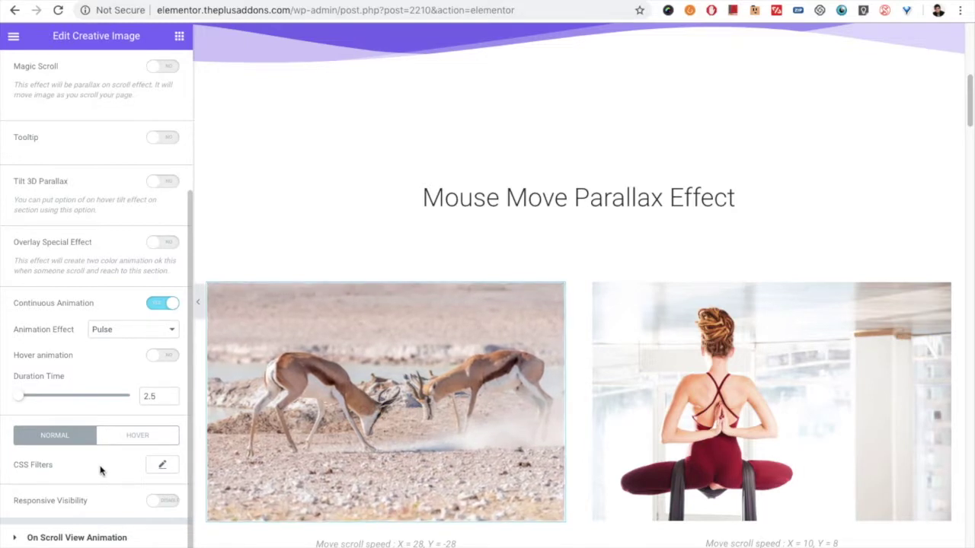
- Set normal CSS filters: Blur 0, Brightness 129, Contrast 76, Saturation 139, Hue 182
left_click(162, 465)
scroll(102, 459, "down", 2)
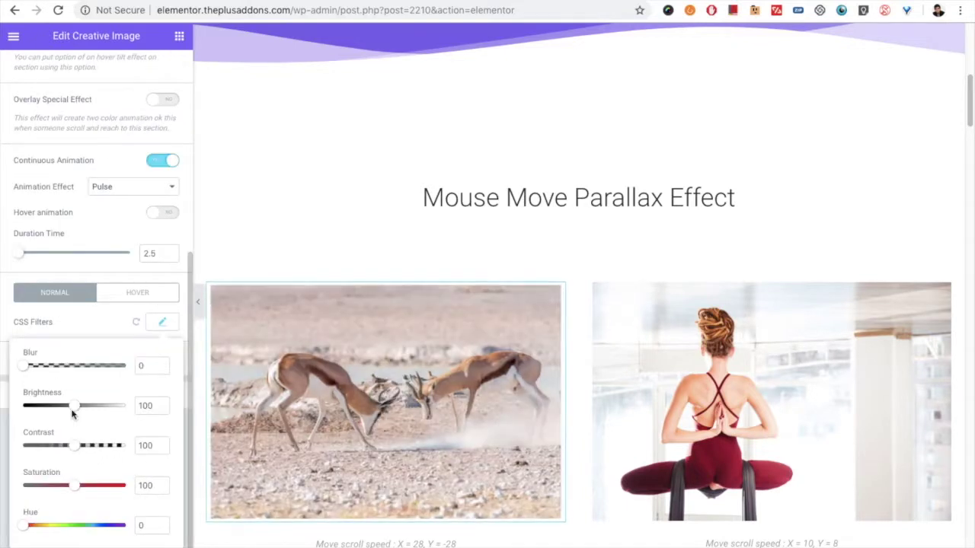
left_click(26, 368)
left_click_drag(26, 367, 17, 367)
left_click_drag(80, 411, 89, 412)
mouse_move(74, 446)
left_mouse_down()
mouse_move(87, 444)
mouse_move(36, 452)
mouse_move(62, 447)
left_mouse_up()
left_click_drag(77, 487, 94, 485)
left_click_drag(30, 530, 76, 524)
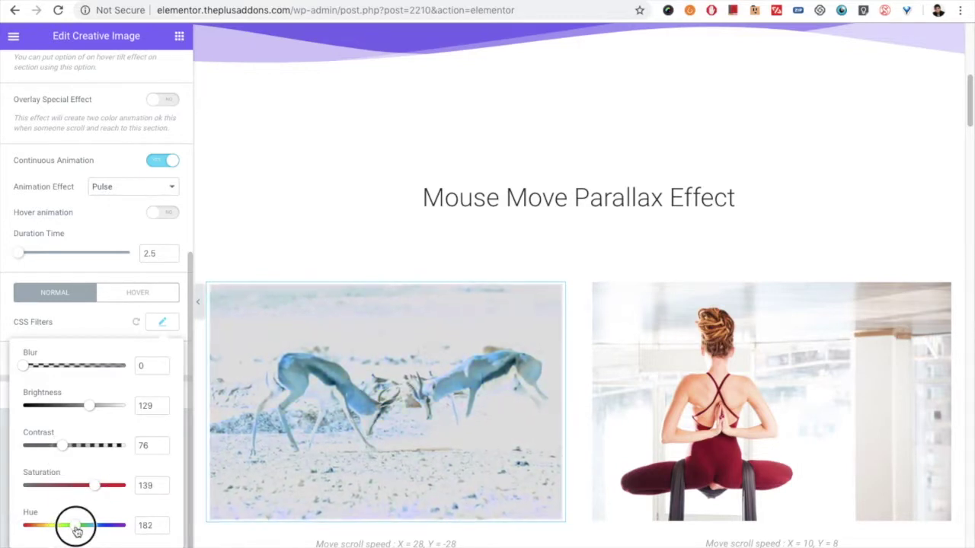
left_click(131, 294)
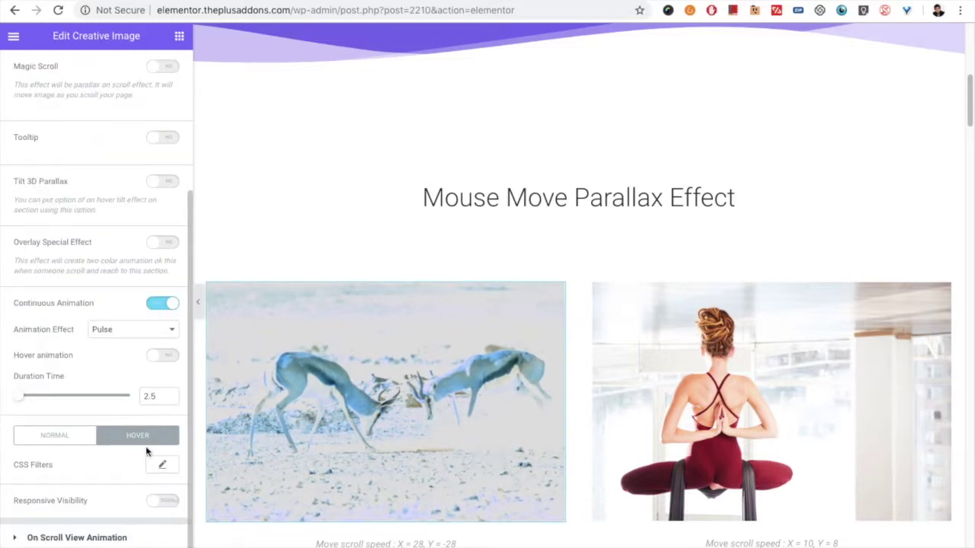
- Set the hover CSS filters to blur 1.6, brightness 67, contrast 55 and saturation 147
left_click(162, 464)
left_click_drag(28, 369, 39, 366)
left_click(74, 406)
left_click_drag(74, 406, 59, 405)
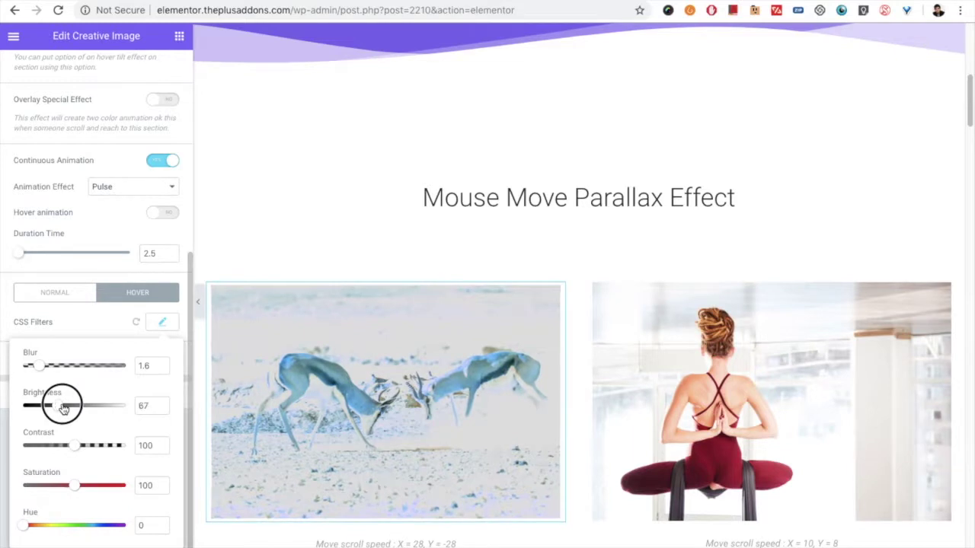
left_click_drag(74, 446, 50, 446)
left_click_drag(76, 485, 99, 485)
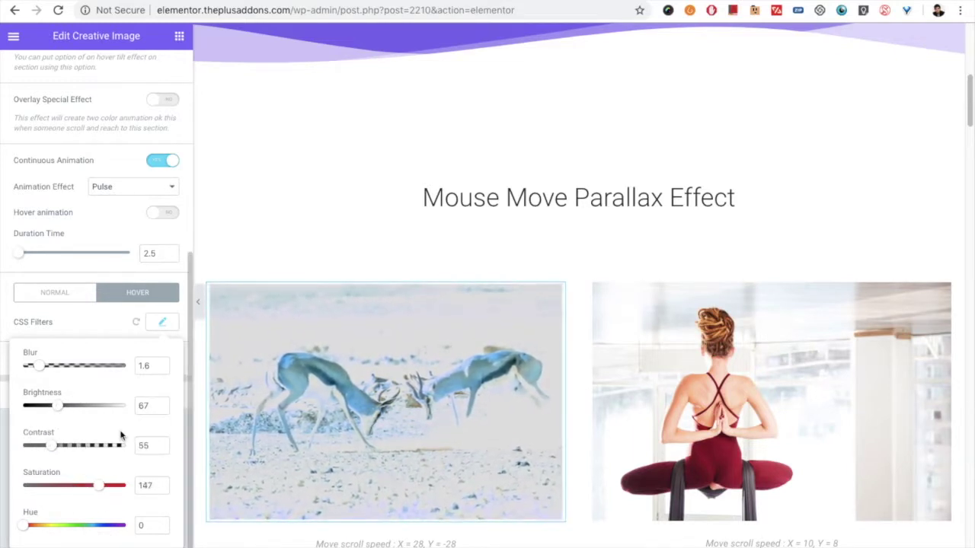
left_click(163, 322)
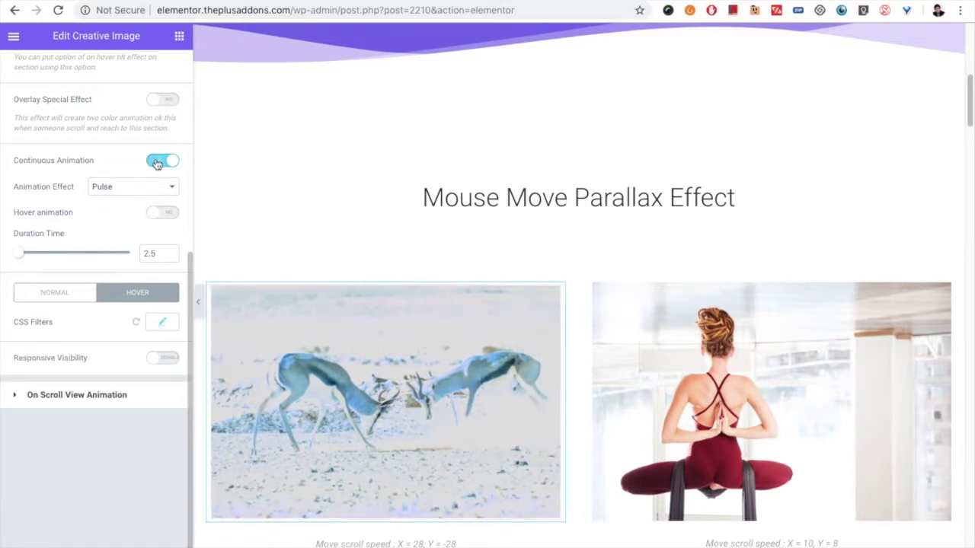
- Switch off Continuous Animation and switch on Responsive Visibility for the antelope image
left_click(156, 164)
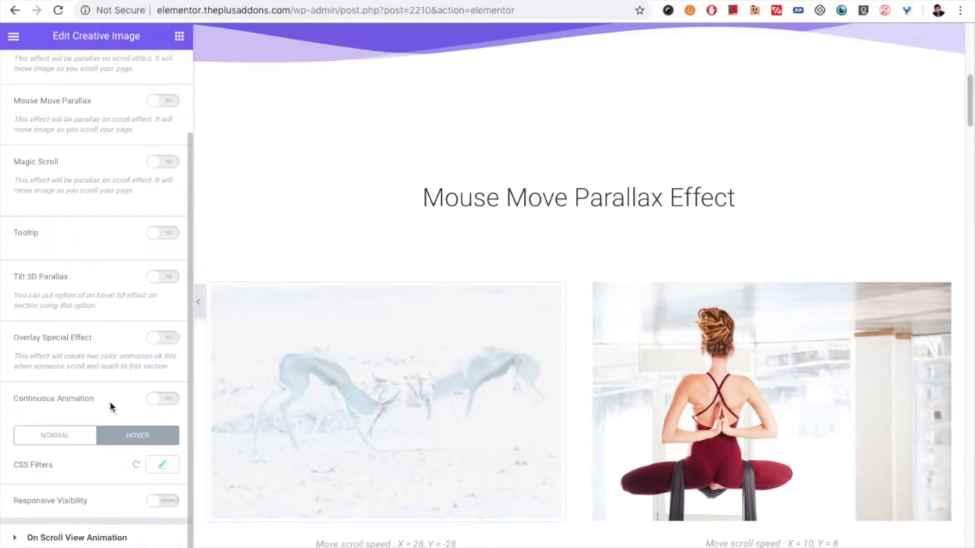
mouse_move(303, 396)
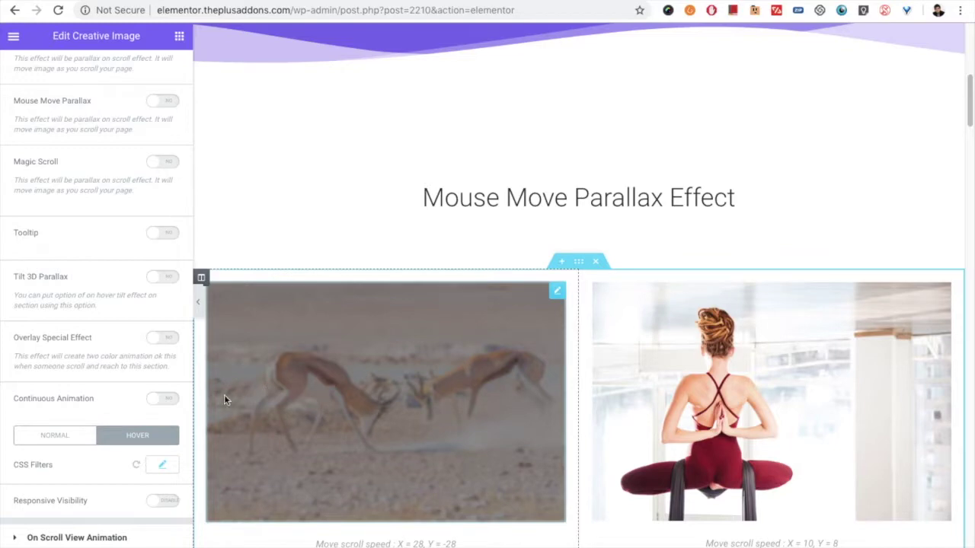
scroll(322, 427, "down", 2)
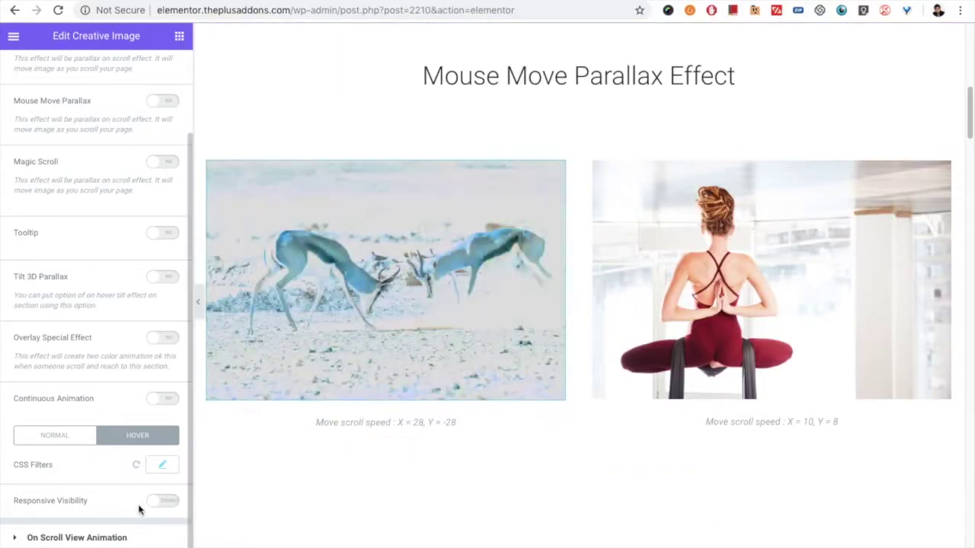
left_click(162, 501)
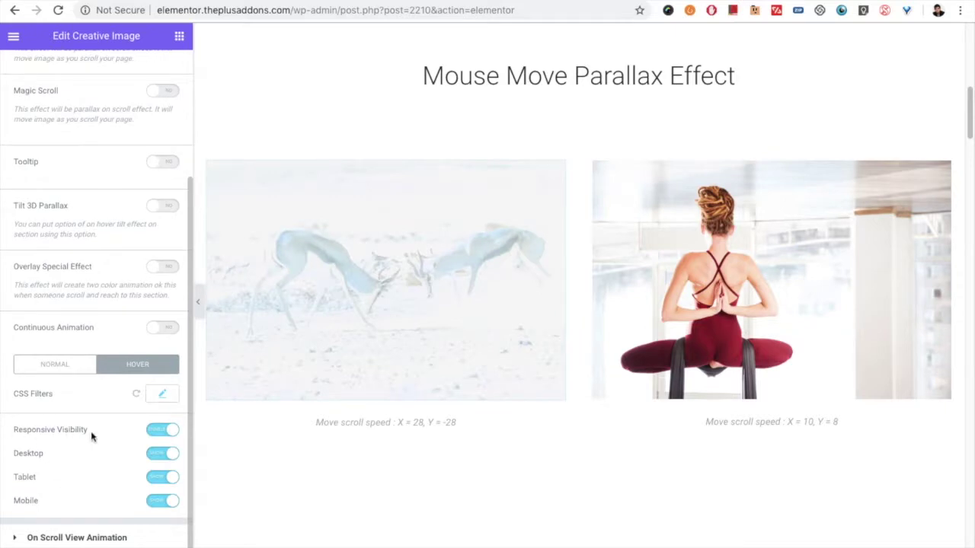
- Switch Responsive Visibility off, expand On Scroll View Animation, then return through Advanced and Style to Content
left_click(172, 437)
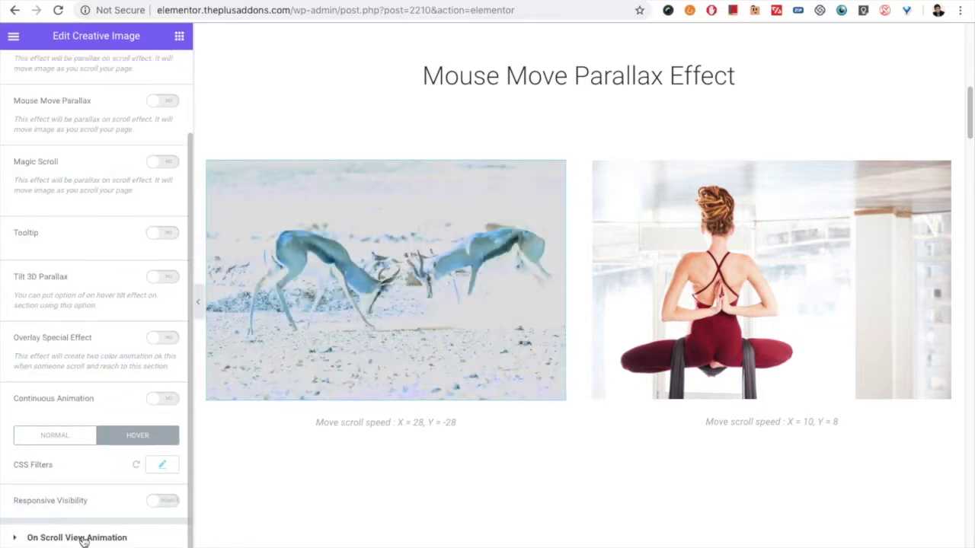
left_click(82, 538)
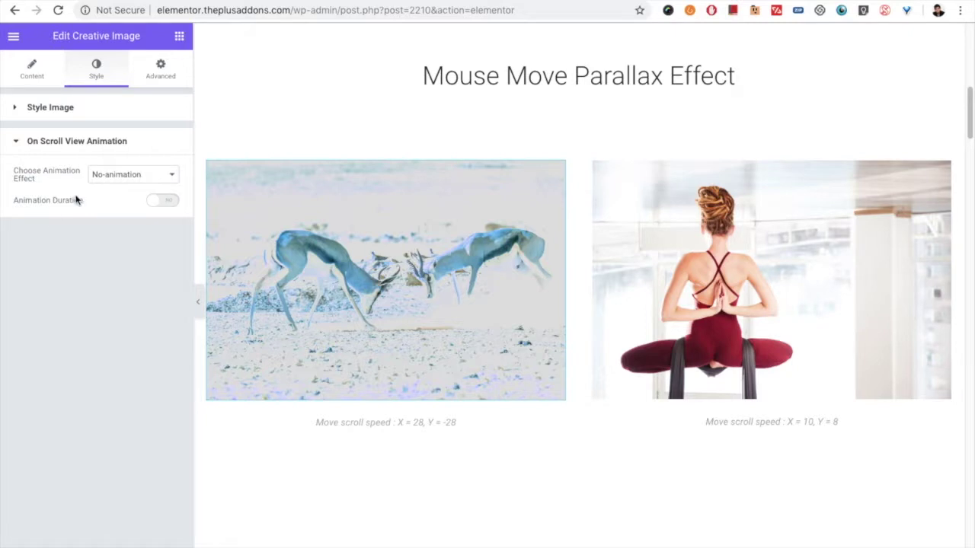
left_click(157, 76)
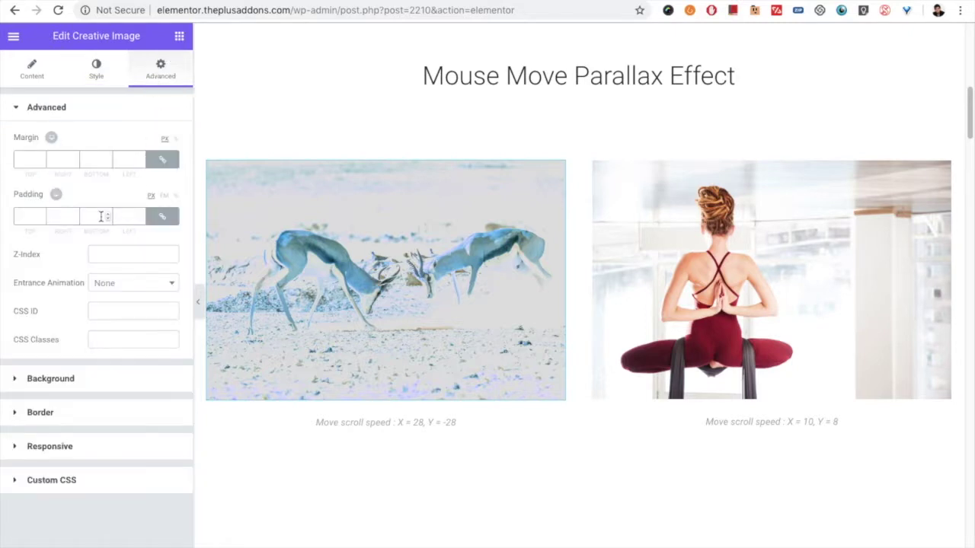
left_click(96, 70)
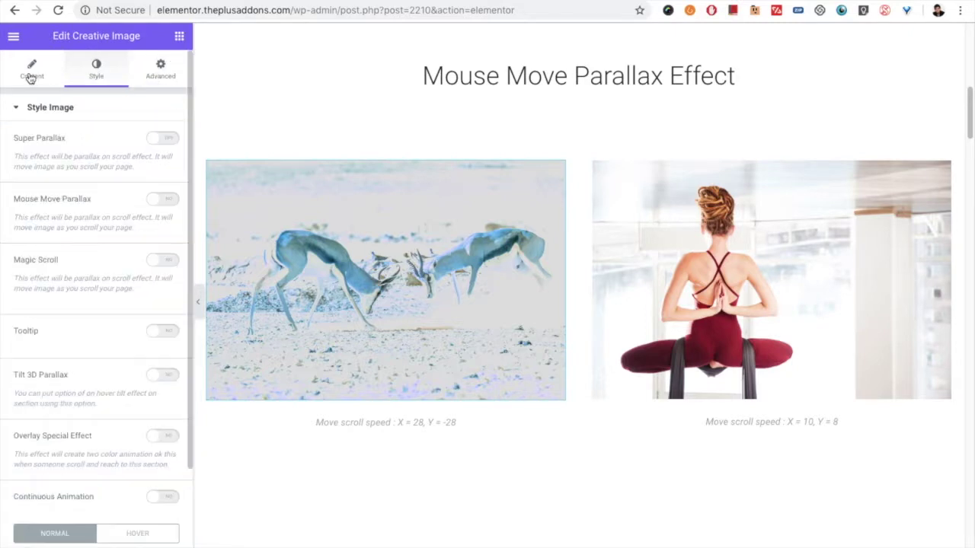
left_click(33, 76)
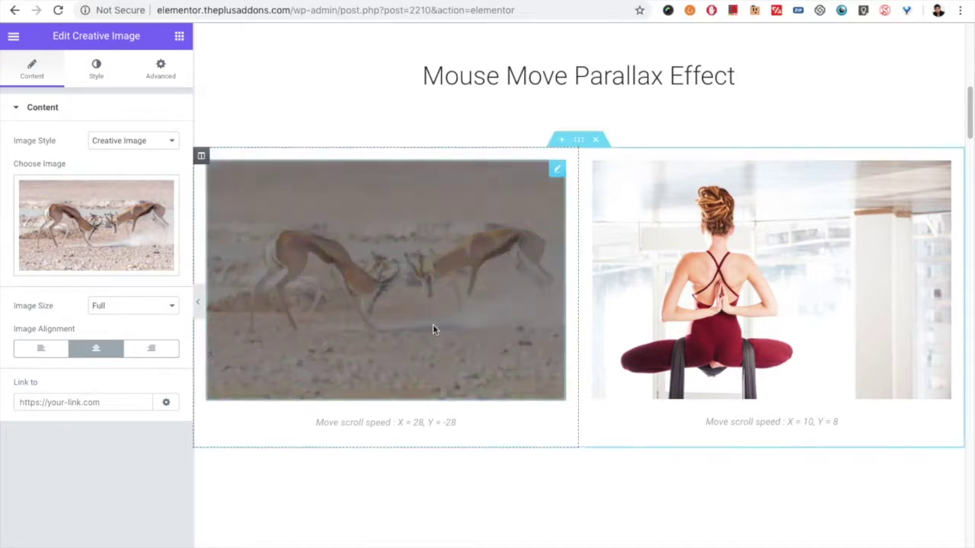
scroll(533, 328, "up", 4)
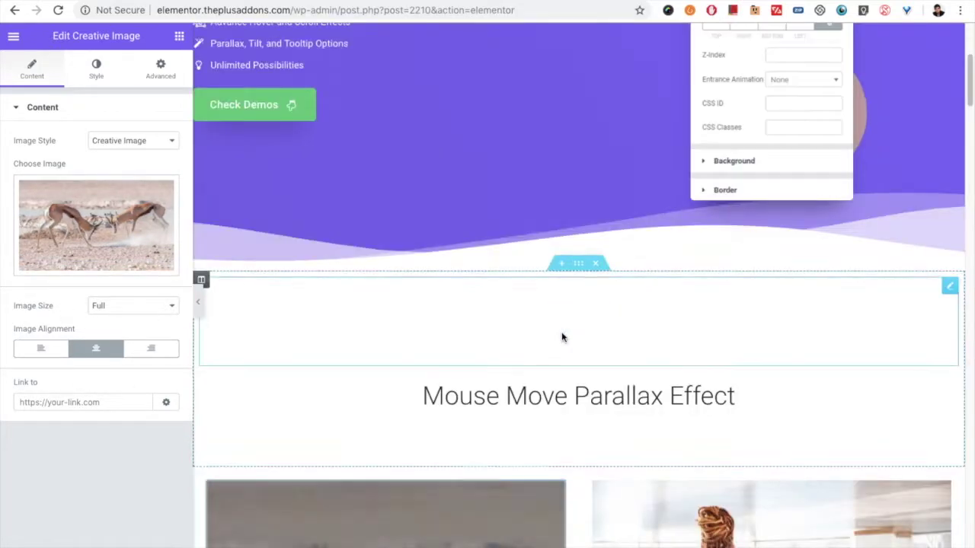
scroll(495, 327, "down", 2)
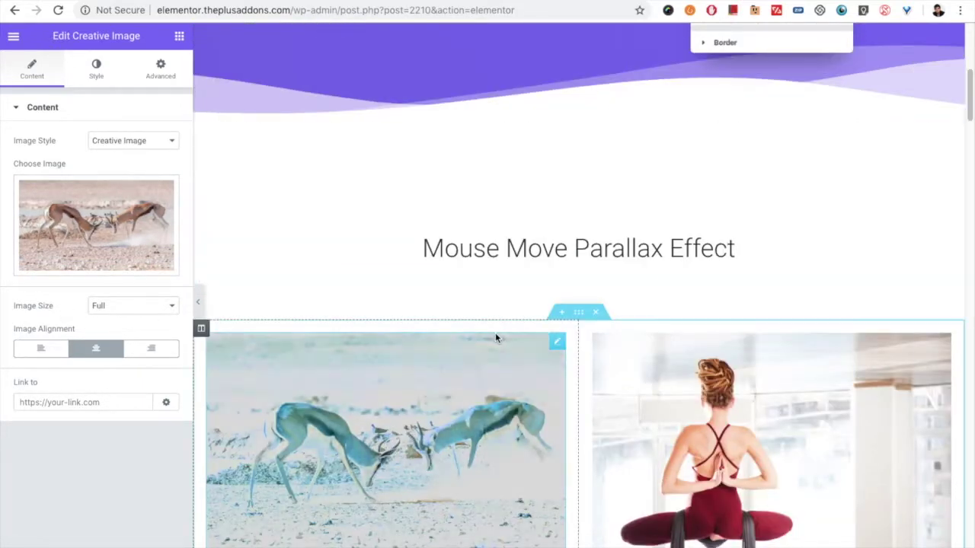
scroll(493, 335, "down", 2)
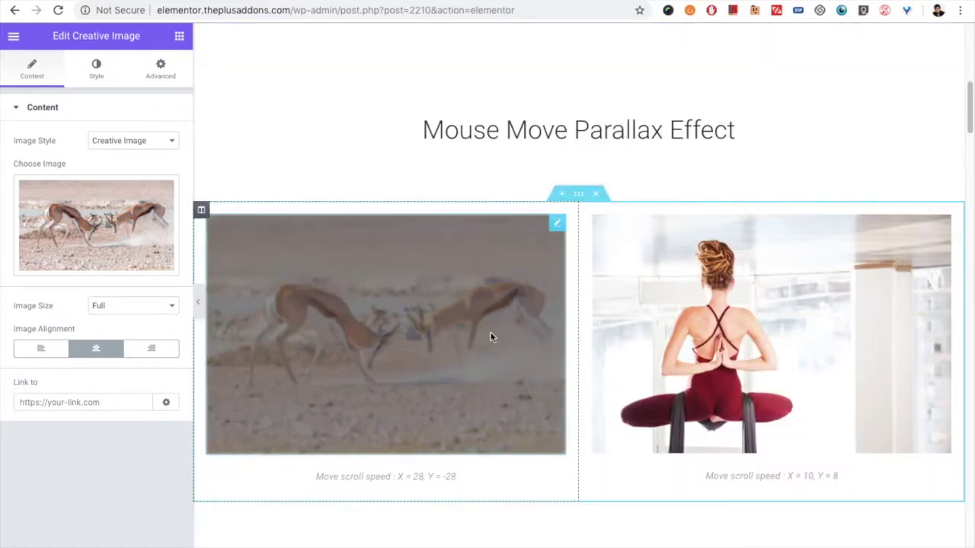